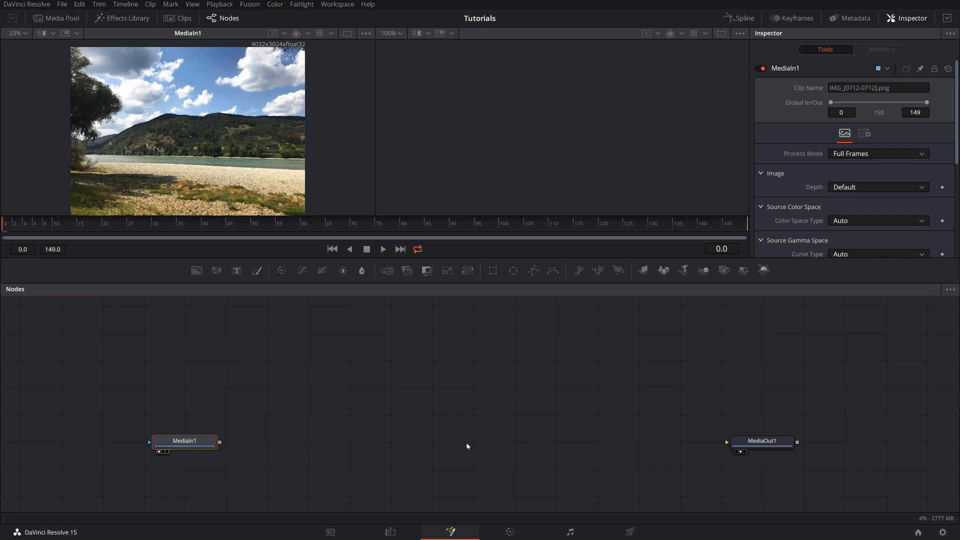
- Add a Crop node after MediaIn1, move it further along the connection line and show it in the second viewer
key("shift+space")
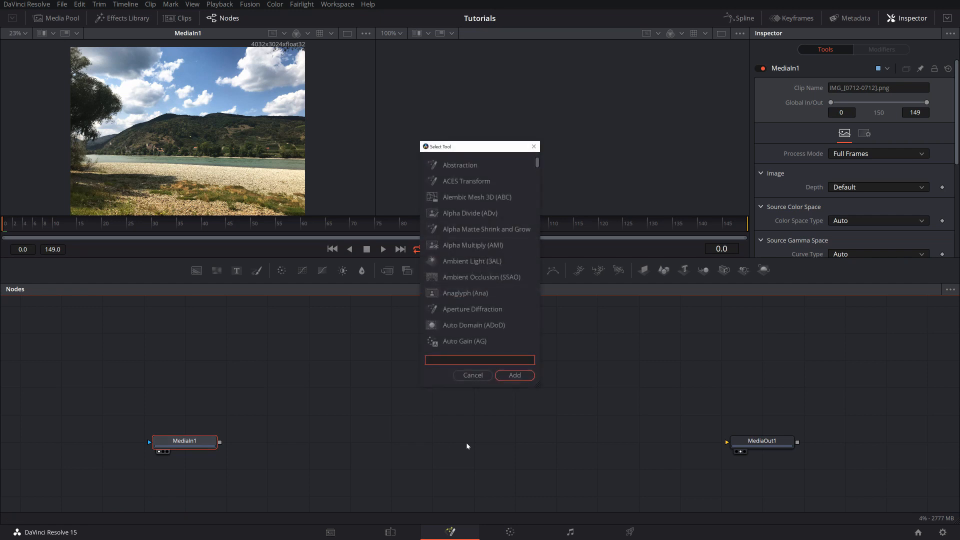
type("crop")
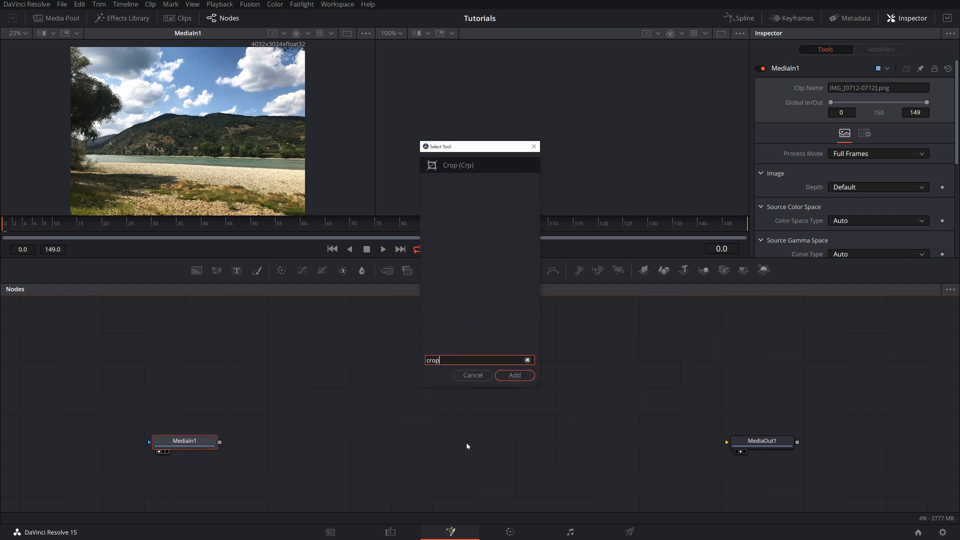
key("Return")
left_click_drag(289, 442, 410, 442)
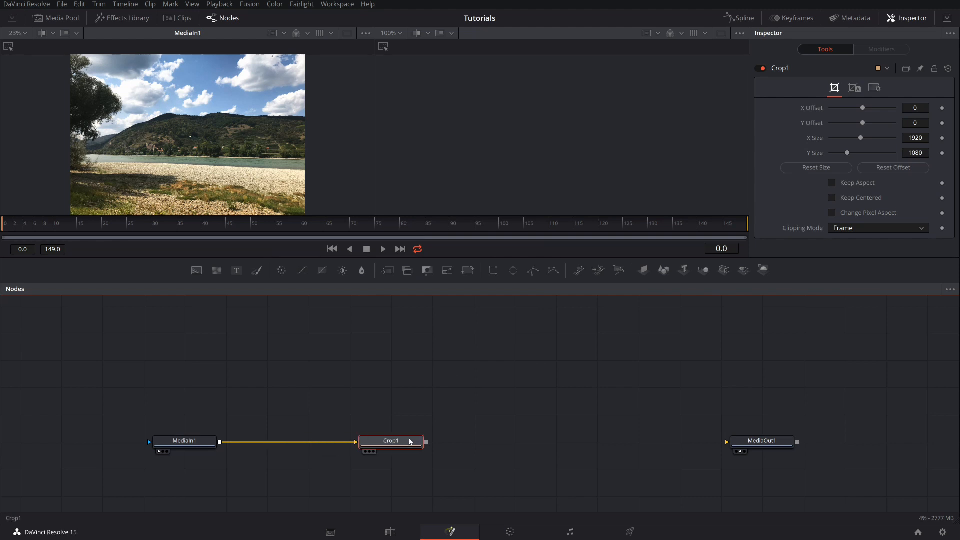
key("2")
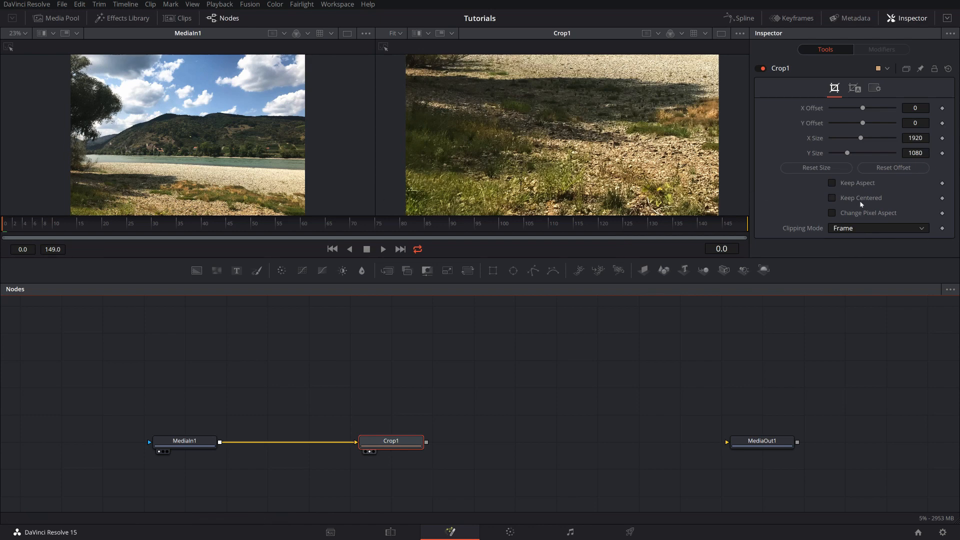
- Enable Keep Centered on Crop1 and check the cropped frame in the second viewer
left_click(832, 198)
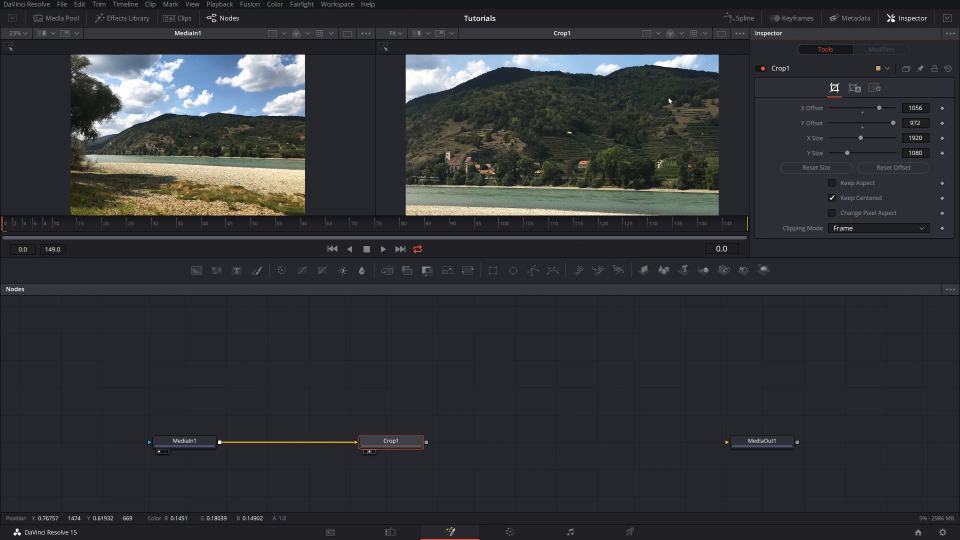
scroll(669, 100, "up", 2)
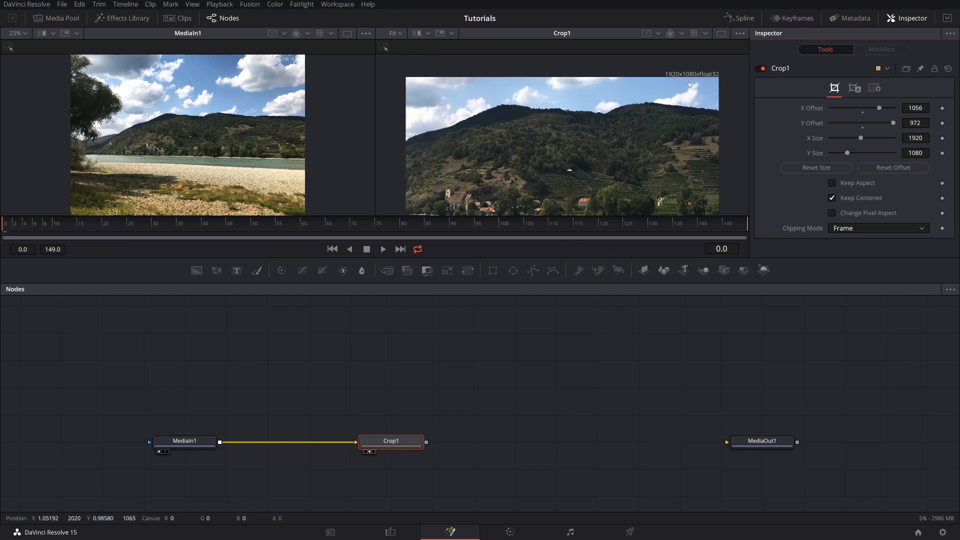
scroll(580, 164, "down", 2)
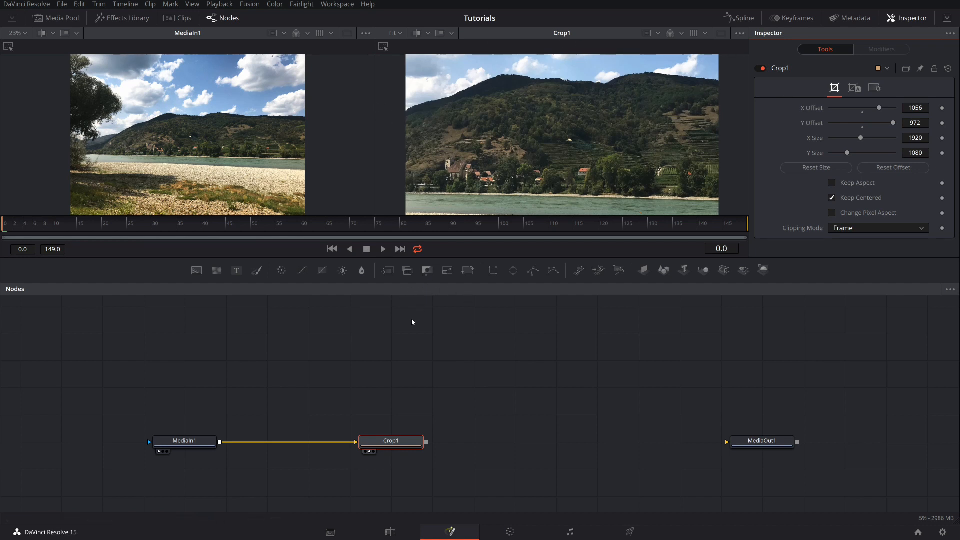
- Merge a new Background node with Crop1, show Merge1 in the second viewer and swap its inputs so the crop is the foreground
scroll(412, 321, "down", 1)
left_click(198, 273)
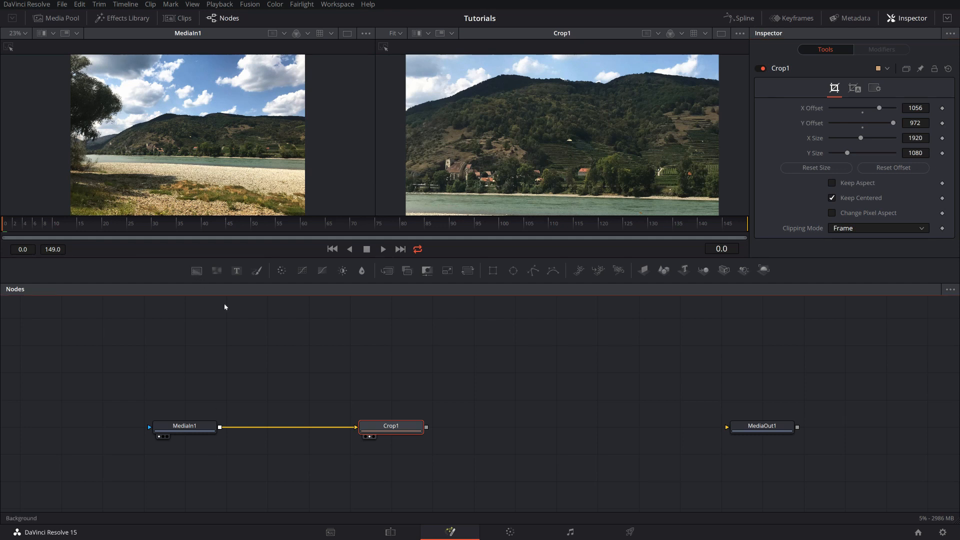
left_click_drag(391, 457, 473, 458)
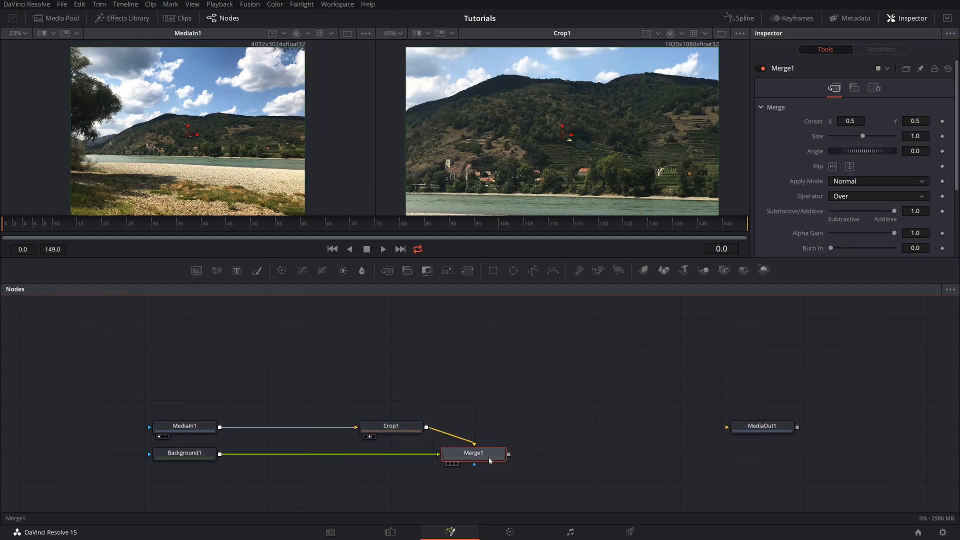
key("2")
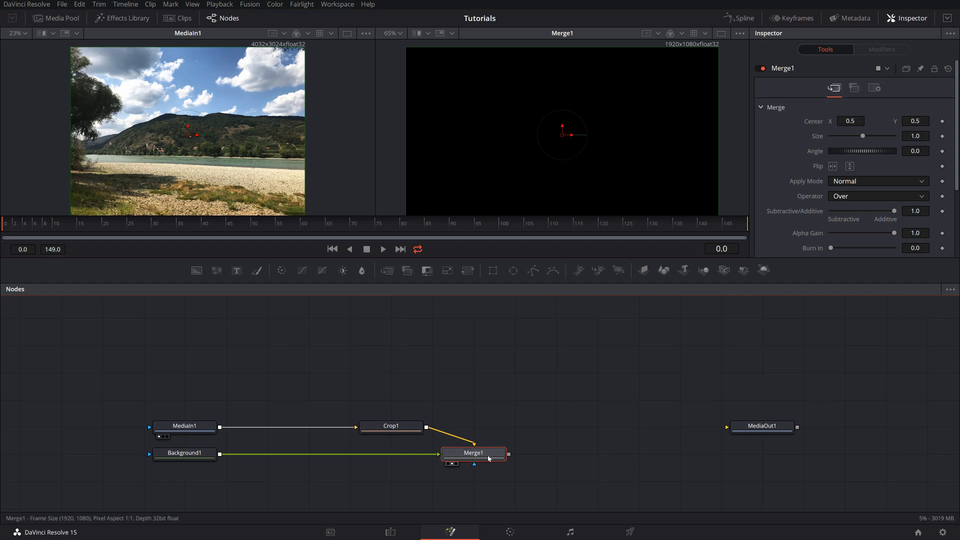
key("ctrl+t")
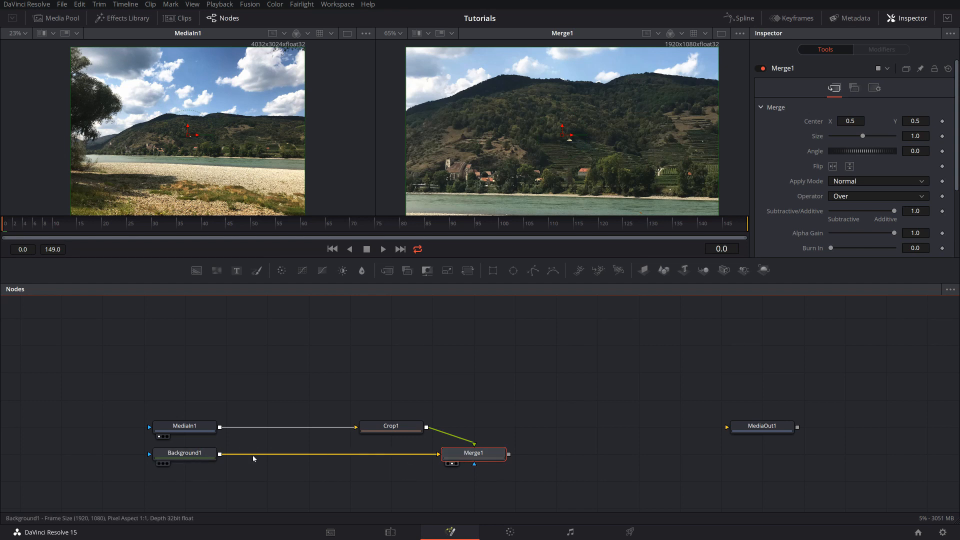
left_click_drag(462, 458, 502, 458)
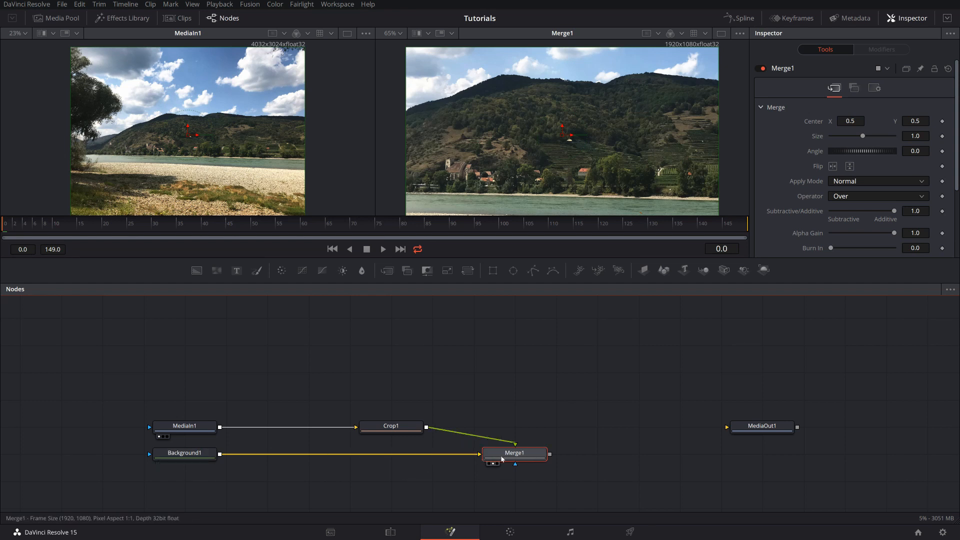
- Mask Merge1 with an ellipse about 0.47 wide and high, Soft Edge 0.0315 and Center X 0.383
left_click(514, 270)
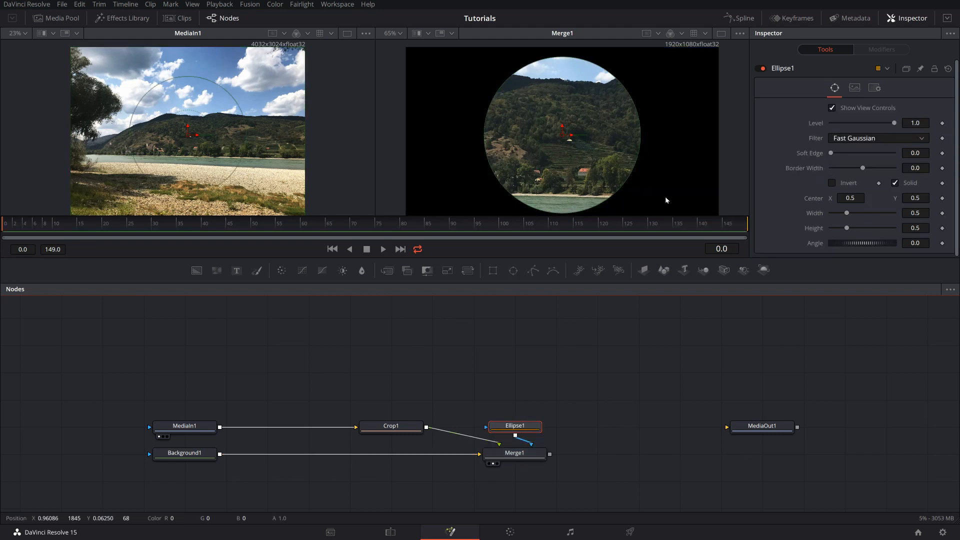
left_click_drag(611, 198, 608, 196)
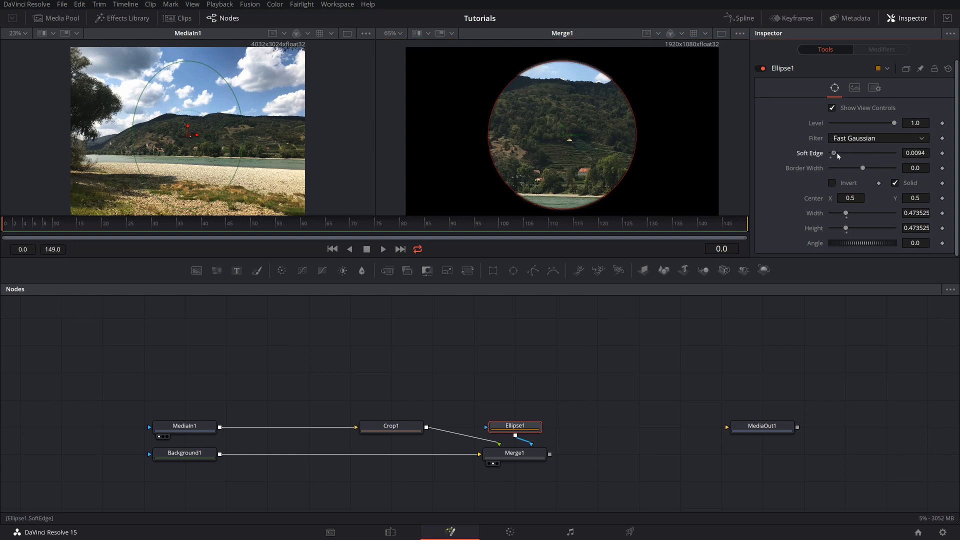
left_click_drag(831, 155, 840, 155)
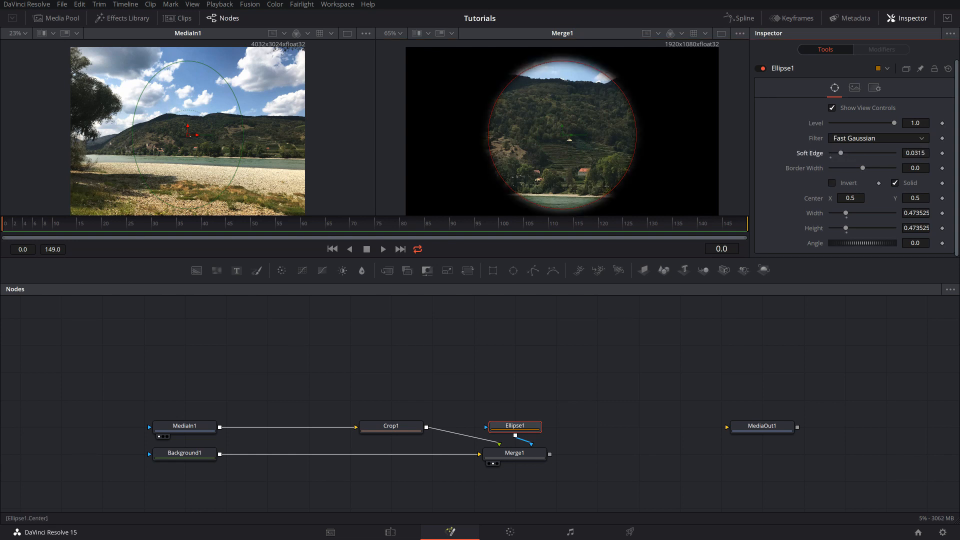
left_click_drag(850, 198, 792, 198)
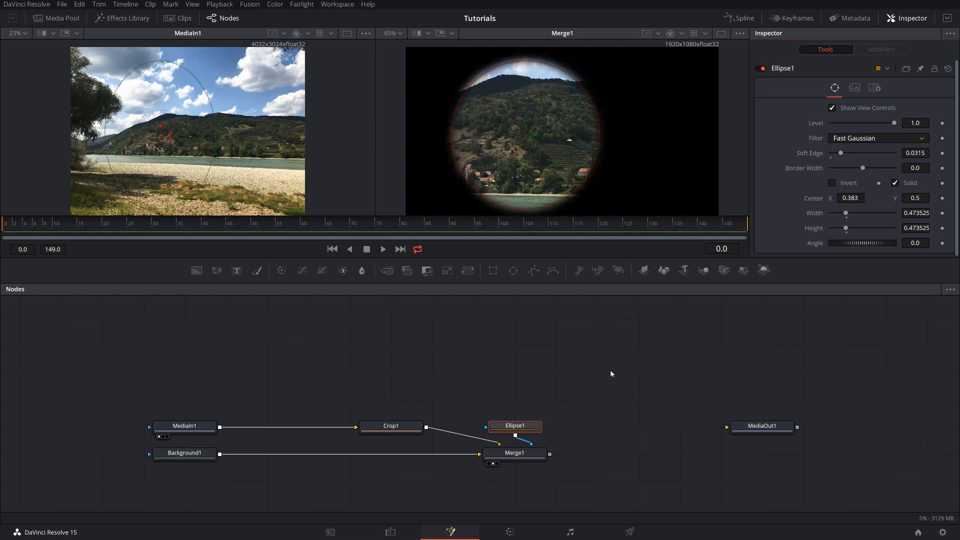
- Move the Ellipse1 node up and away from Merge1 to make room in the mask connection
left_click_drag(514, 426, 474, 399)
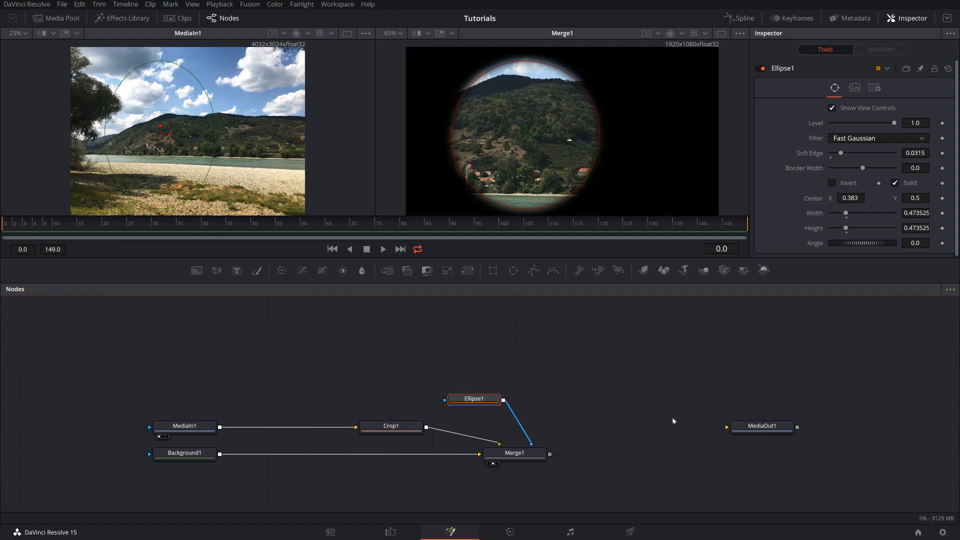
left_click(621, 366)
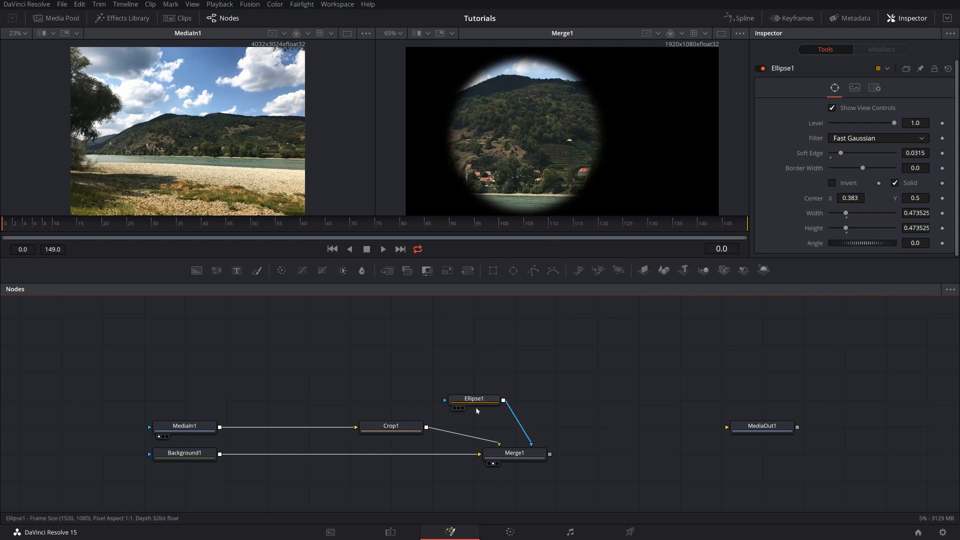
left_click_drag(482, 402, 480, 375)
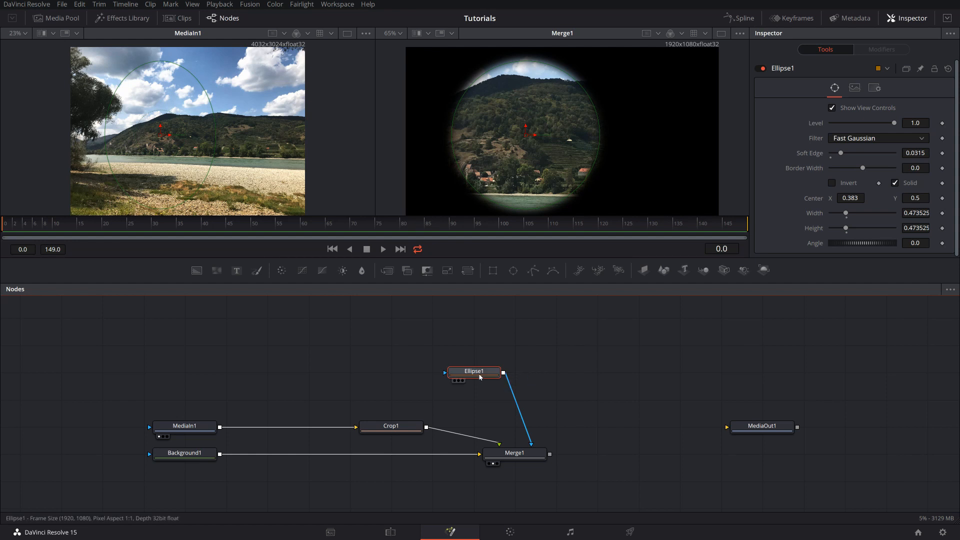
left_click_drag(479, 376, 438, 376)
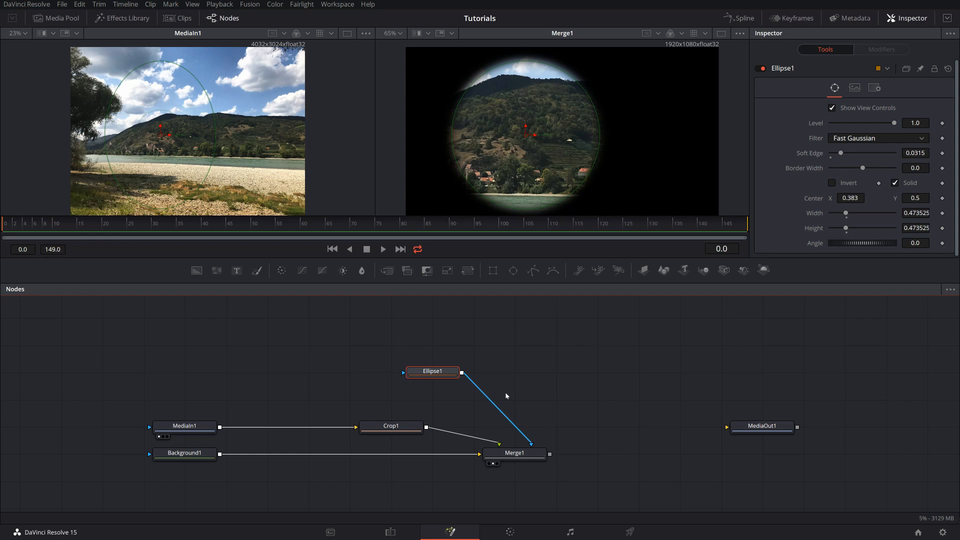
- Paste an instance of Ellipse1 into the mask connection and place it just above Merge1
key("ctrl+shift+v")
left_click_drag(524, 371, 541, 395)
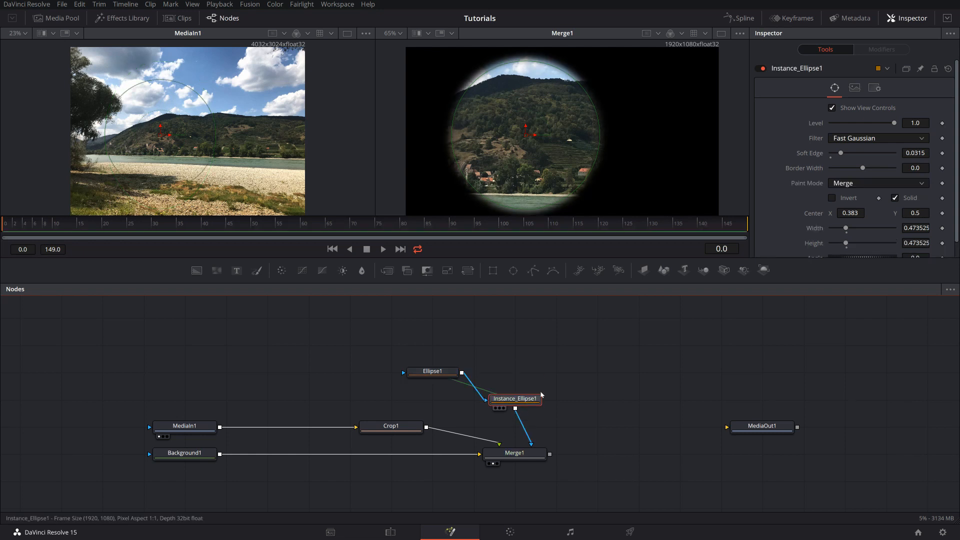
right_click(540, 355)
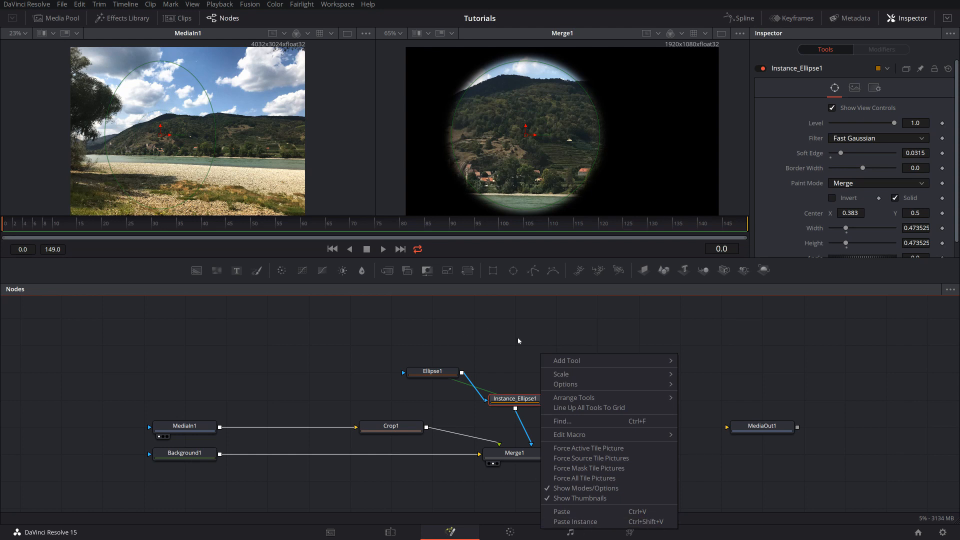
left_click(522, 350)
left_click_drag(545, 385, 500, 396)
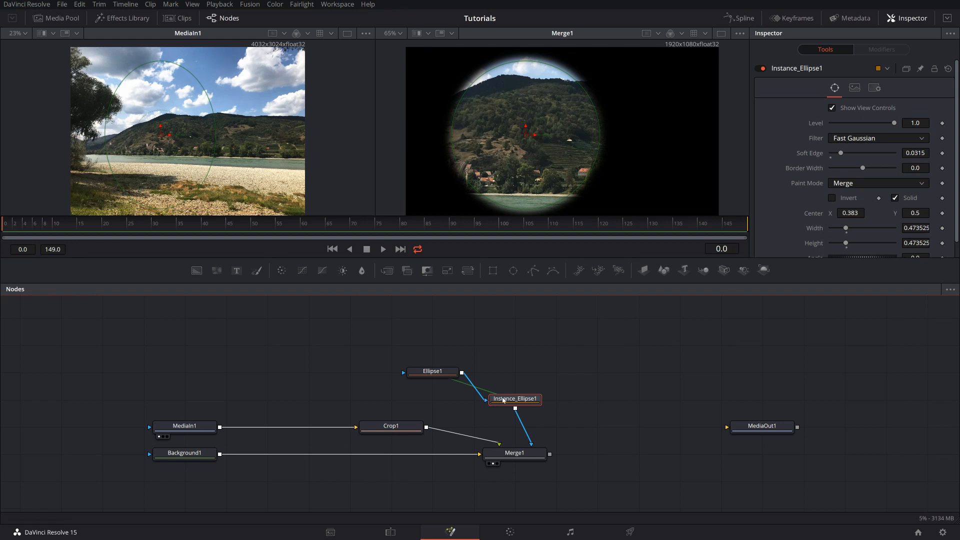
- Show Ellipse1 fitted in the first viewer and Instance_Ellipse1 in the second, and set the instance's Soft Edge to 0.0855
left_click(438, 374)
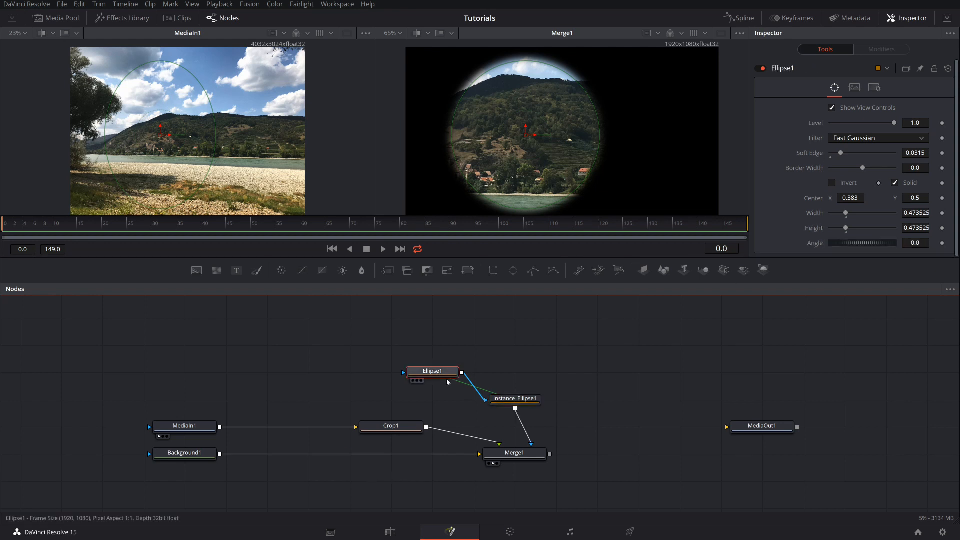
key("1")
left_click(522, 399)
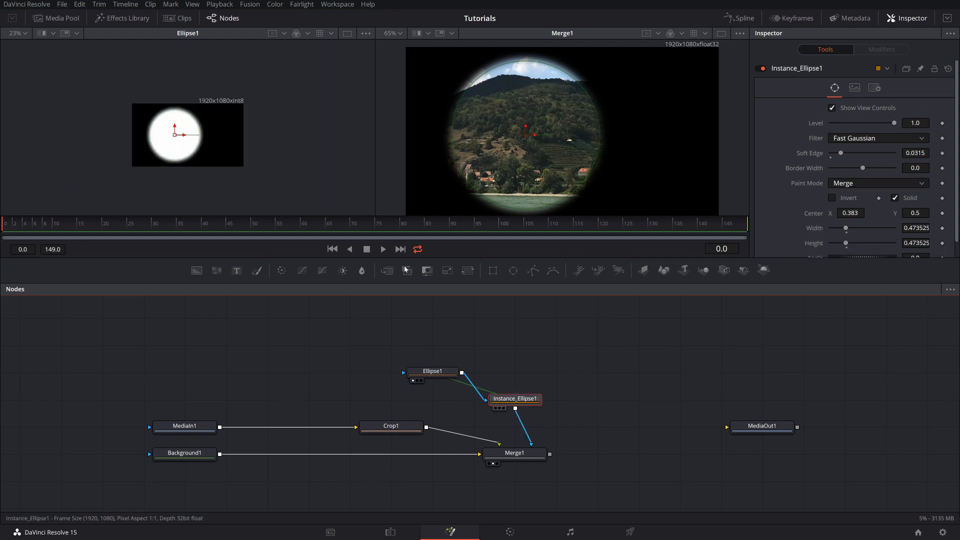
key("2")
left_click(346, 178)
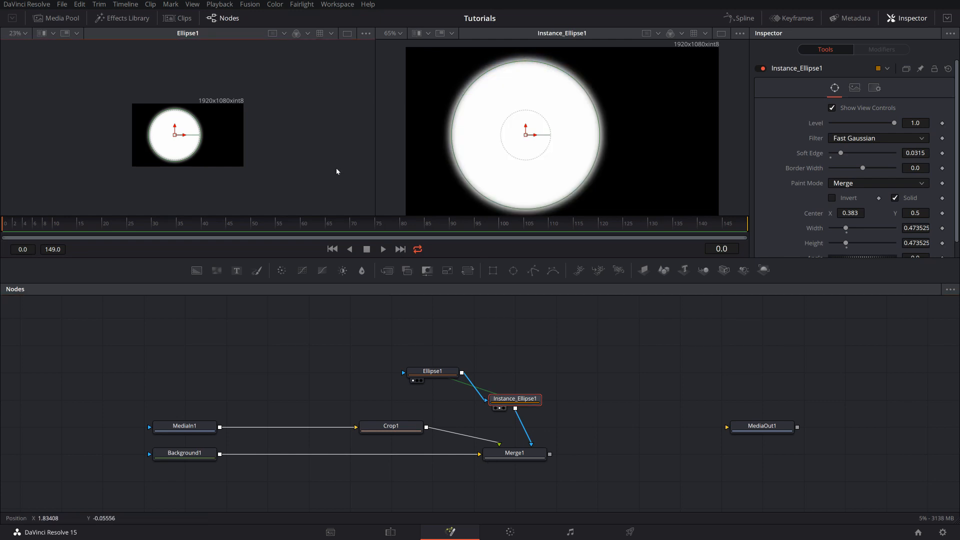
key("ctrl+f")
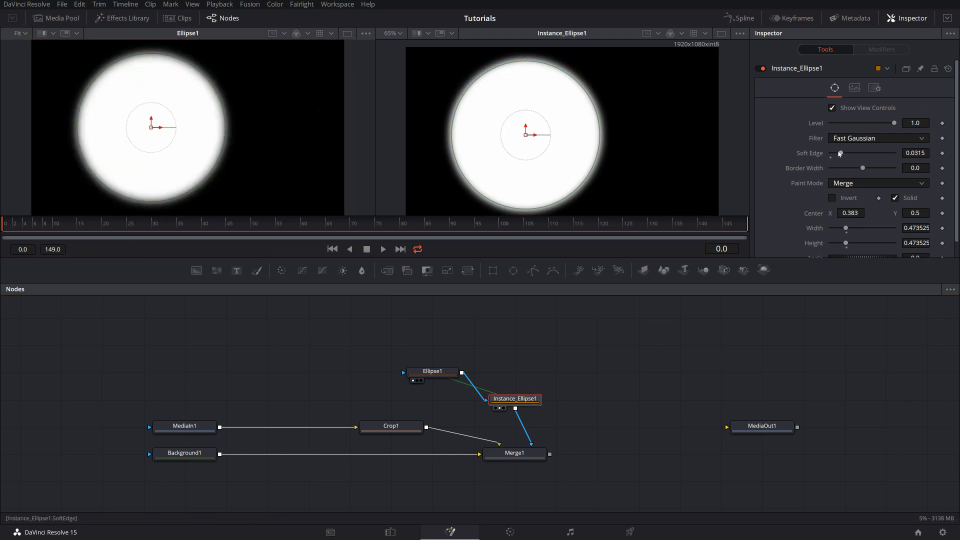
mouse_move(840, 156)
left_mouse_down()
mouse_move(831, 156)
mouse_move(865, 155)
mouse_move(835, 157)
left_mouse_up()
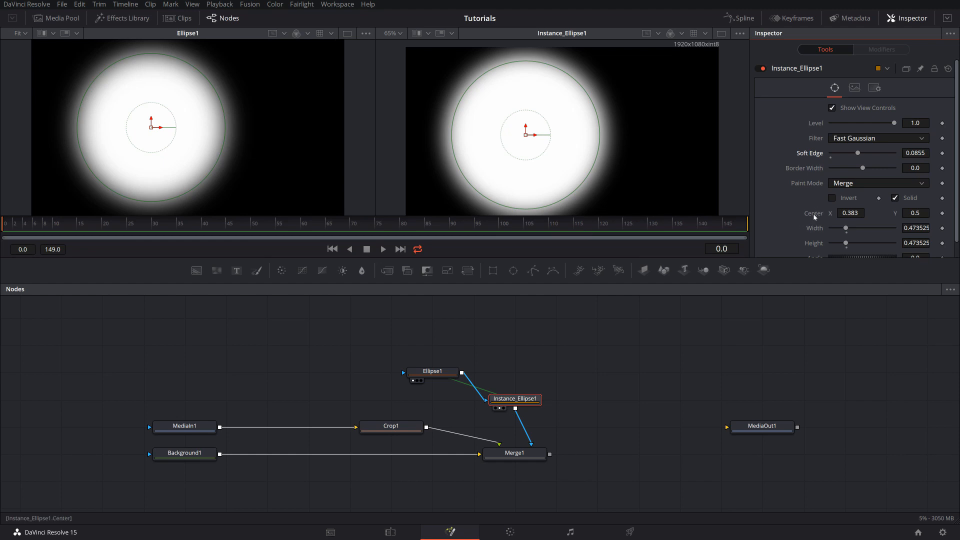
- Deinstance the Center of Instance_Ellipse1 and set its Center X to 0.724
left_click(524, 400)
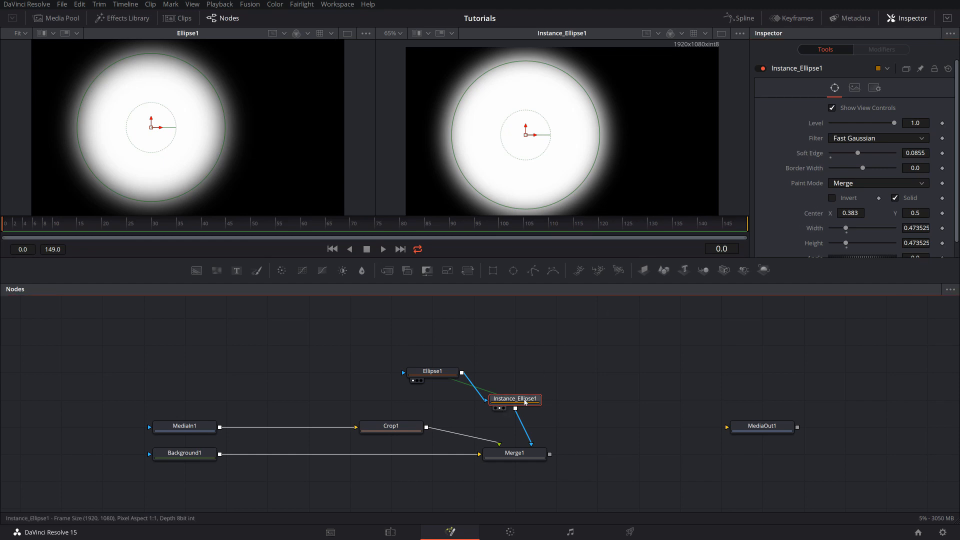
right_click(818, 216)
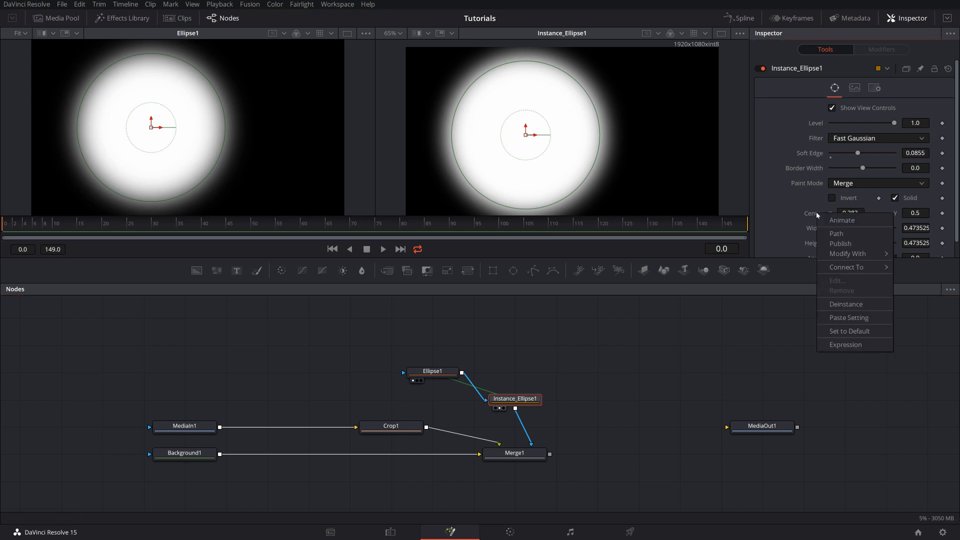
left_click(844, 303)
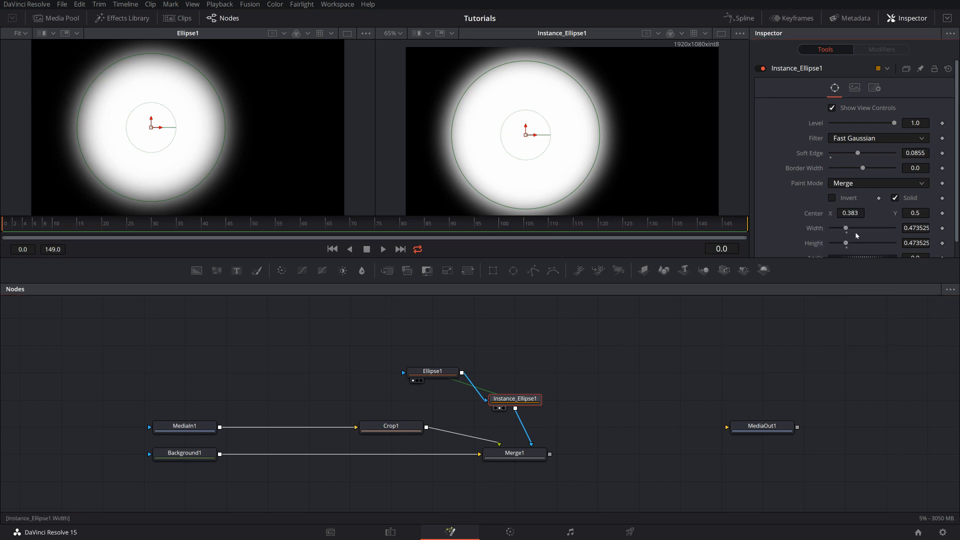
left_click_drag(850, 213, 875, 214)
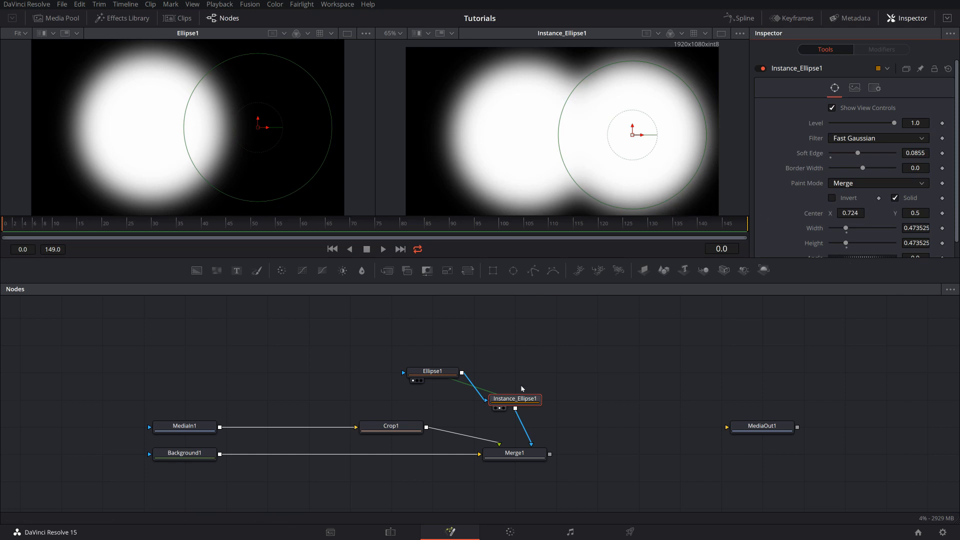
- Shrink the ellipse to about 0.43 in width and height and shift the instance's Center X to about 0.713
mouse_move(676, 199)
left_mouse_down()
mouse_move(663, 179)
mouse_move(671, 193)
left_mouse_up()
left_click_drag(643, 135, 640, 137)
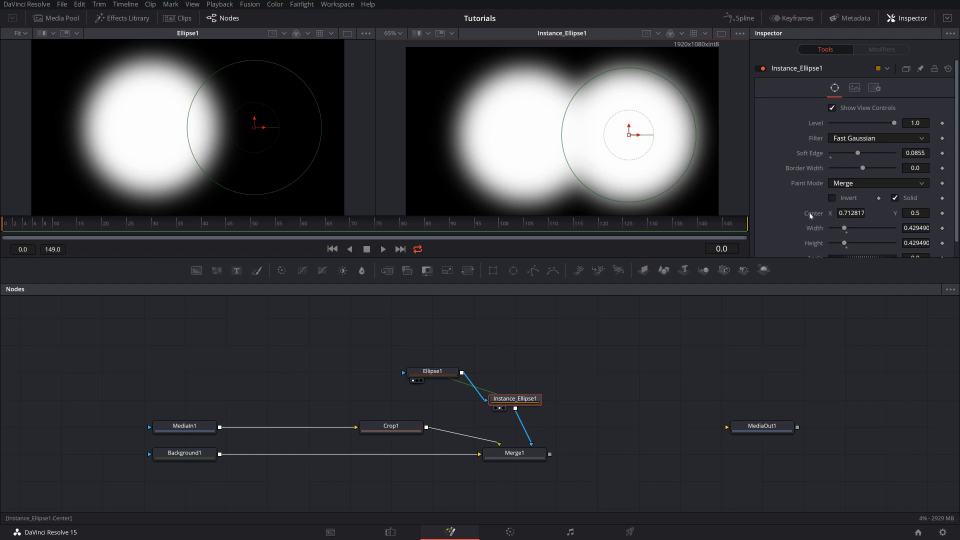
- Add an expression to the Center of Instance_Ellipse1 and set it to Point(1,1)
right_click(810, 216)
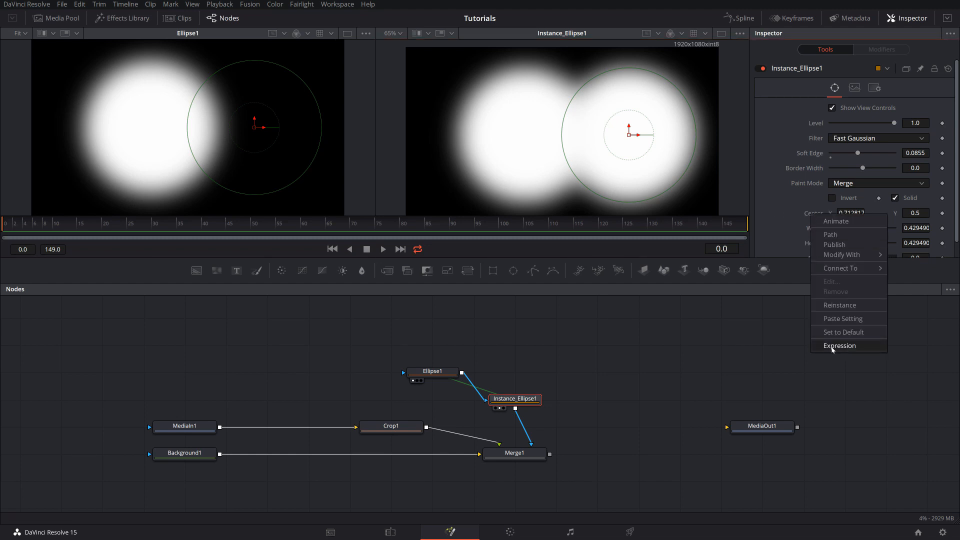
left_click(833, 347)
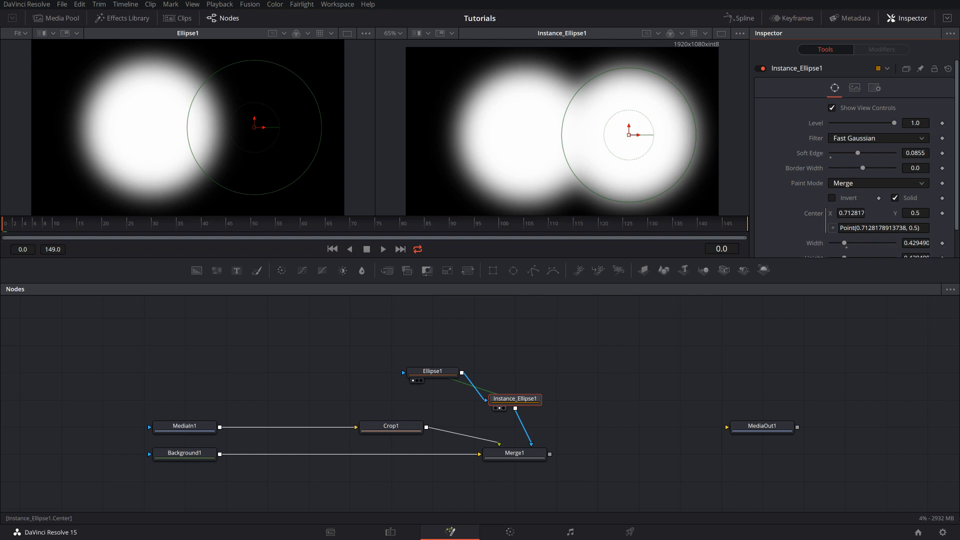
left_click_drag(859, 228, 911, 228)
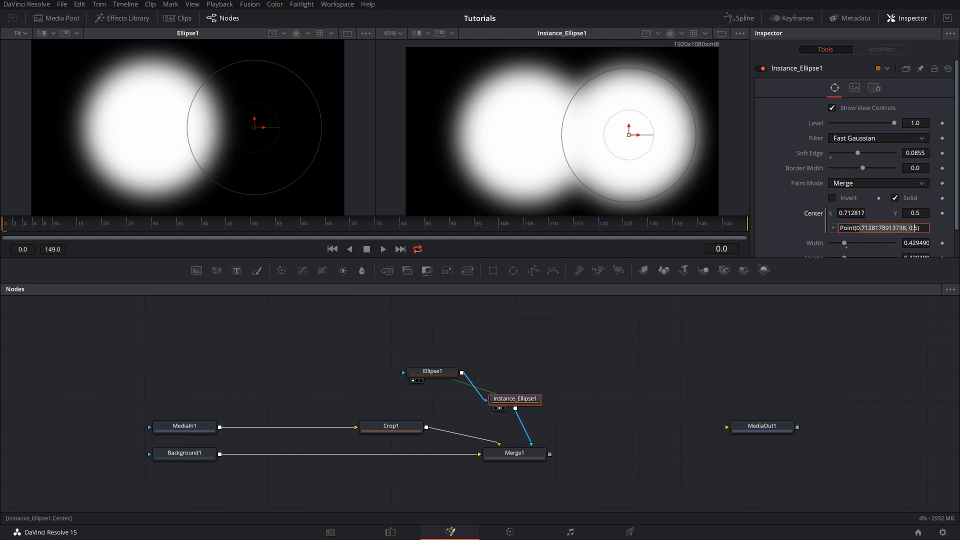
key("BackSpace")
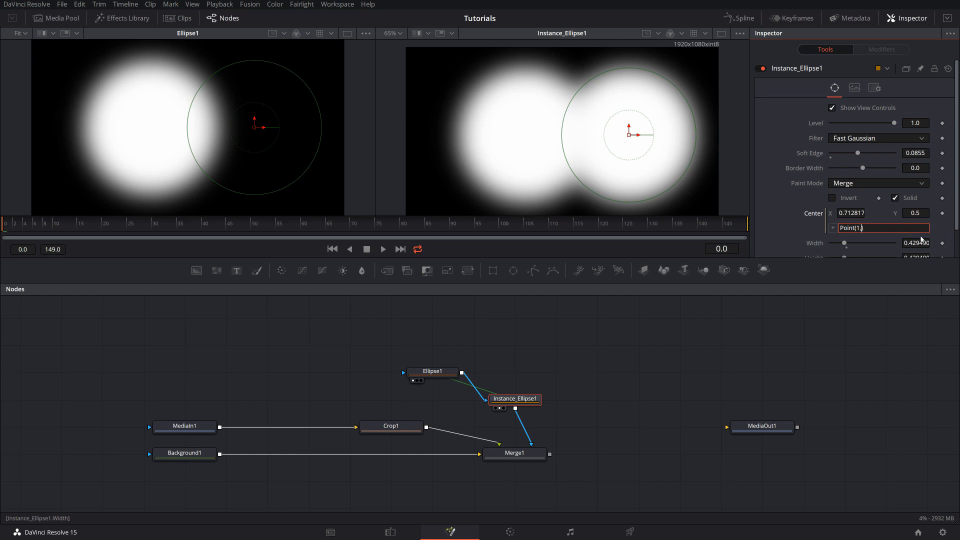
type("1")
key("Tab")
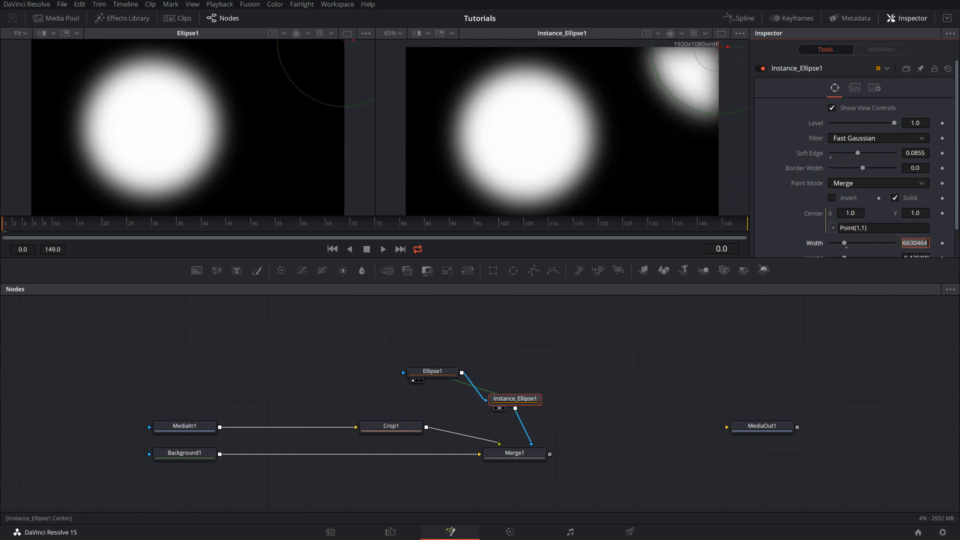
- Extend the instance's Center expression to Point(1,1) - Ellipse1.Center
left_click(878, 228)
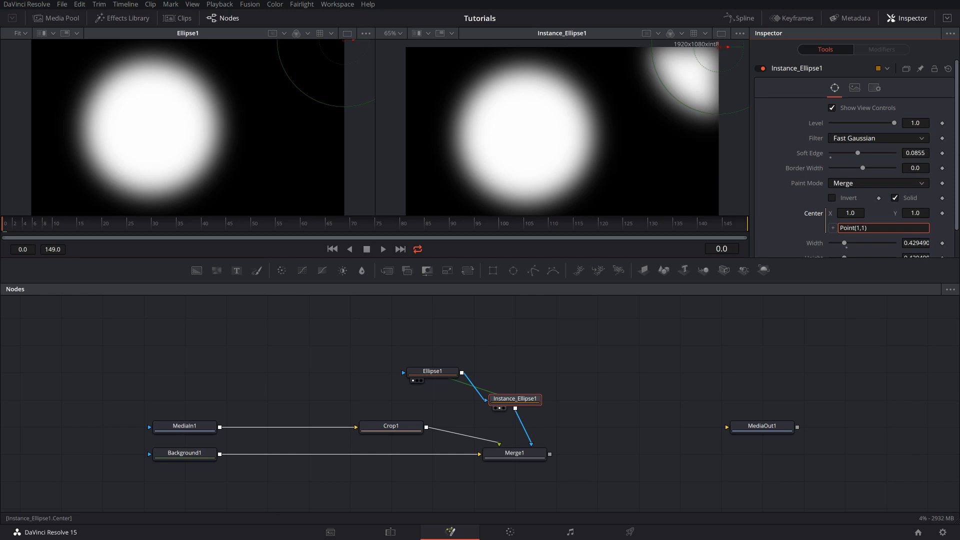
key("BackSpace")
type("se1.Center")
key("Tab")
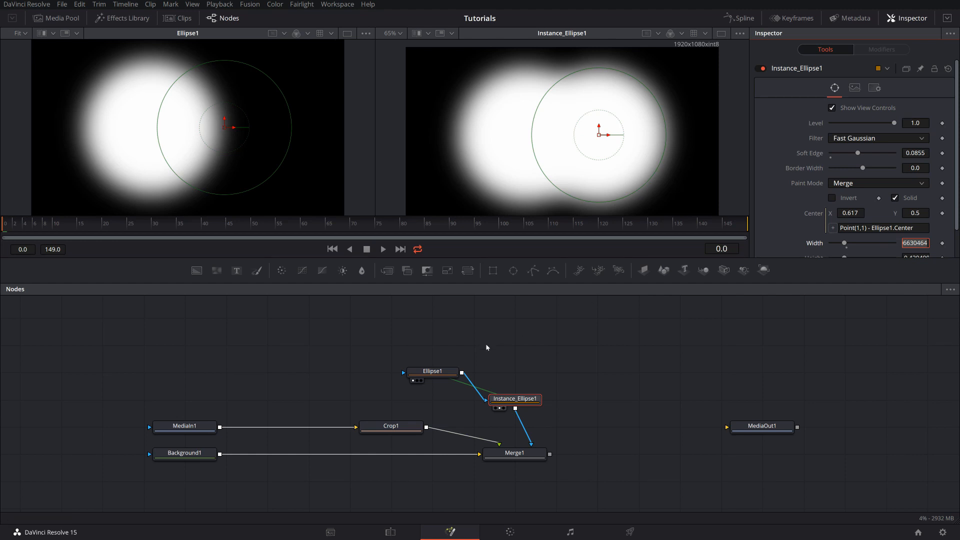
- Shift Ellipse1 horizontally to a Center X of about 0.333 and check the instance's Center
left_click(444, 372)
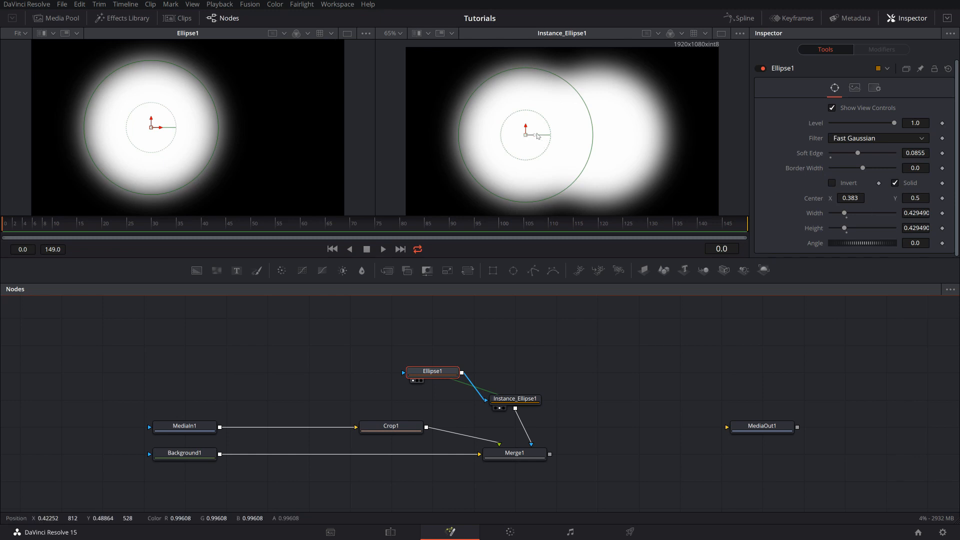
mouse_move(535, 137)
left_mouse_down()
mouse_move(502, 137)
mouse_move(586, 138)
mouse_move(445, 137)
mouse_move(517, 140)
left_mouse_up()
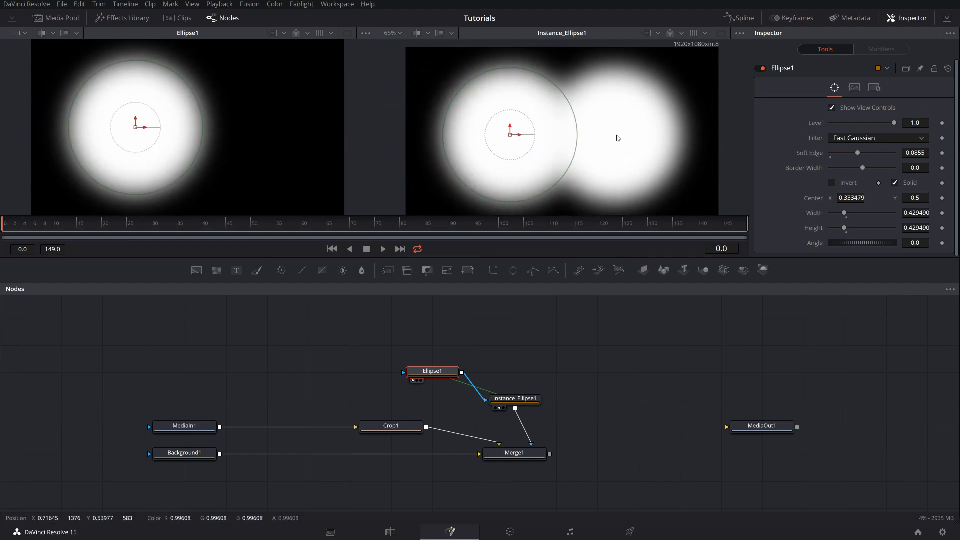
left_click(513, 400)
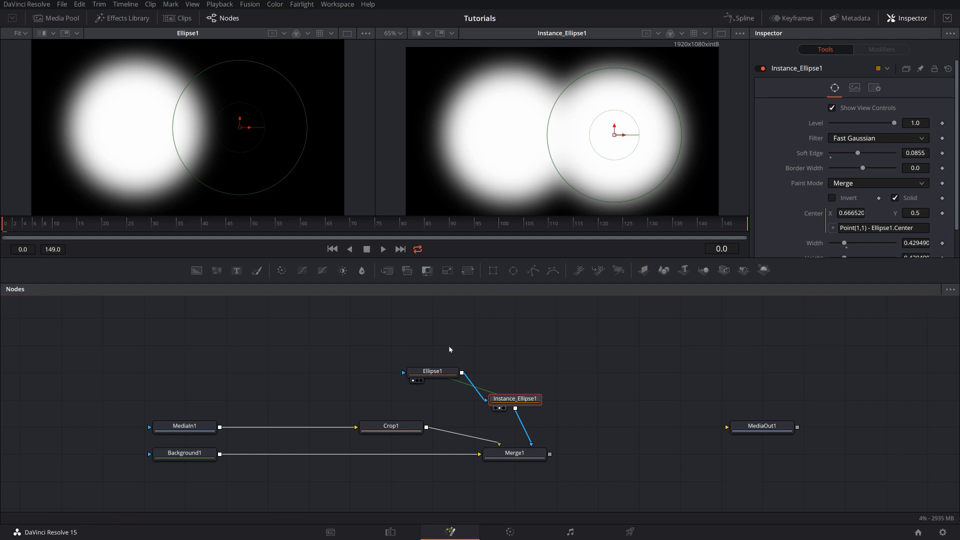
- Adjust Ellipse1 to Center X about 0.341, width and height about 0.434, and Soft Edge 0.0693
left_click(431, 373)
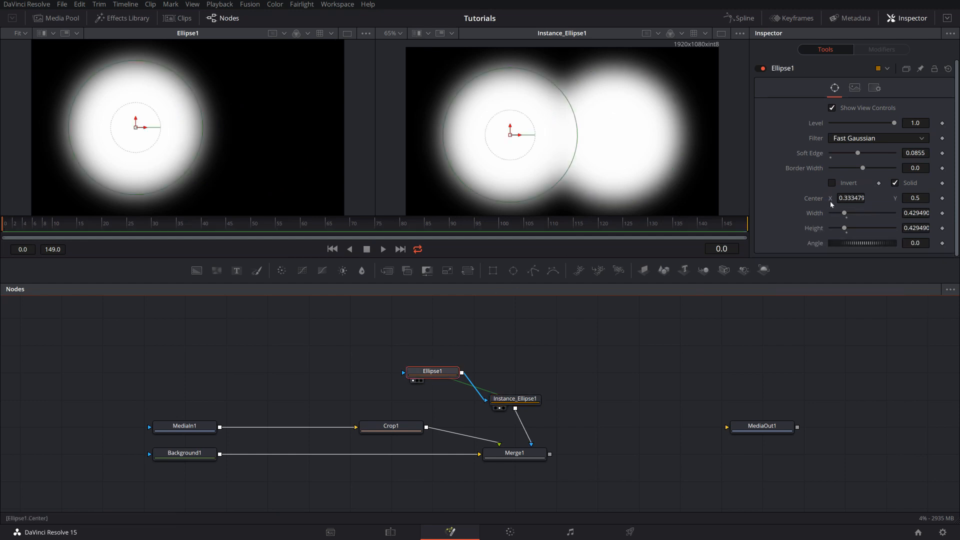
mouse_move(520, 136)
left_mouse_down()
mouse_move(500, 138)
mouse_move(530, 138)
mouse_move(477, 139)
mouse_move(535, 140)
mouse_move(514, 141)
mouse_move(524, 142)
left_mouse_up()
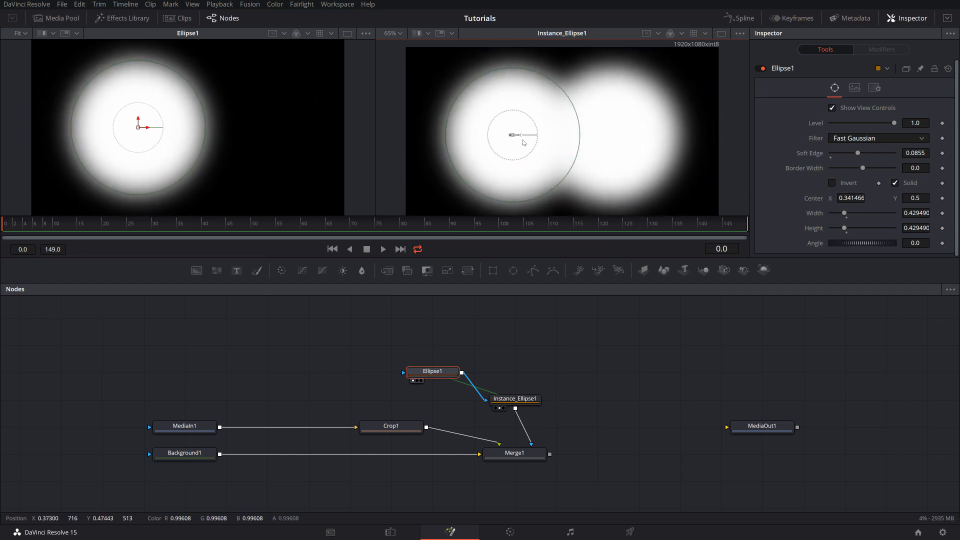
left_click_drag(548, 197, 550, 196)
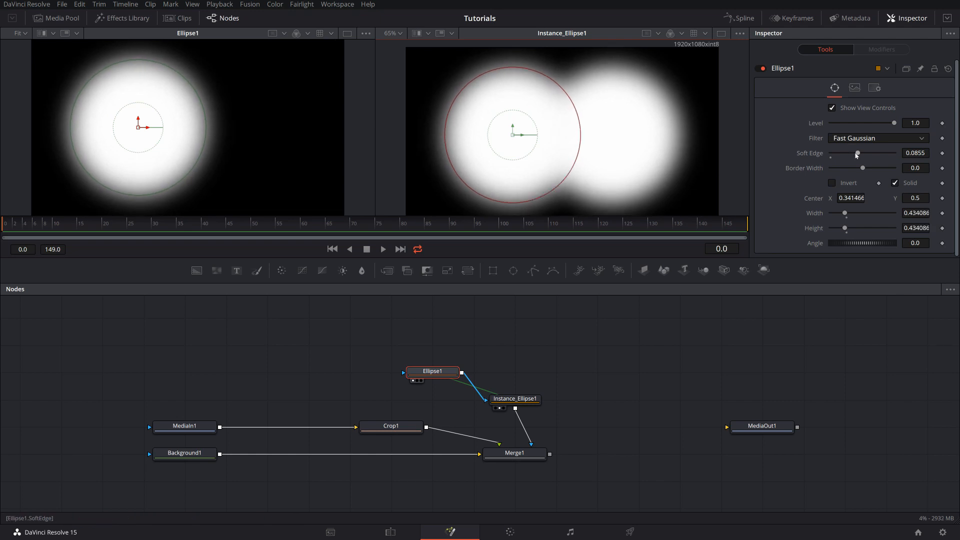
left_click_drag(856, 154, 853, 154)
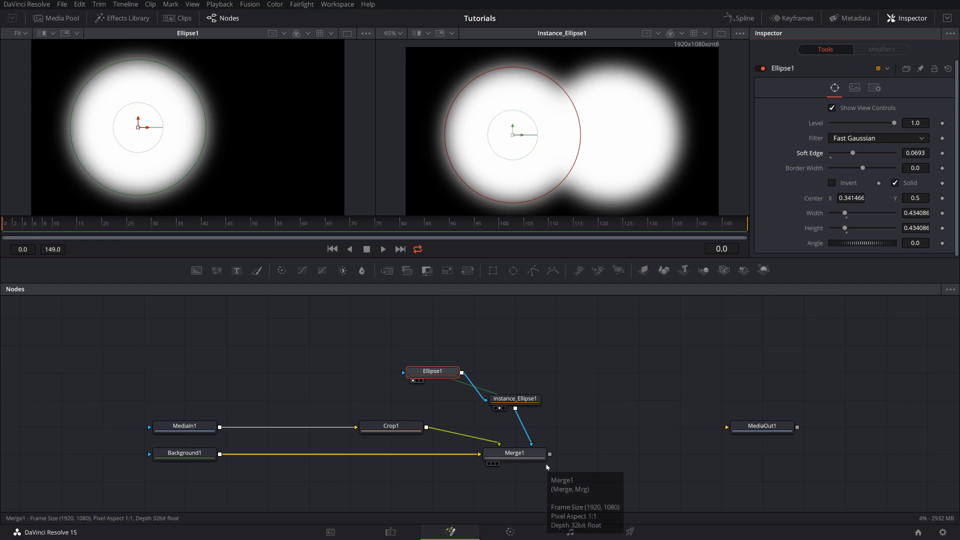
- Show Merge1 in the second viewer, and connect its output to MediaOut1, aligned in the same row
left_click(508, 461)
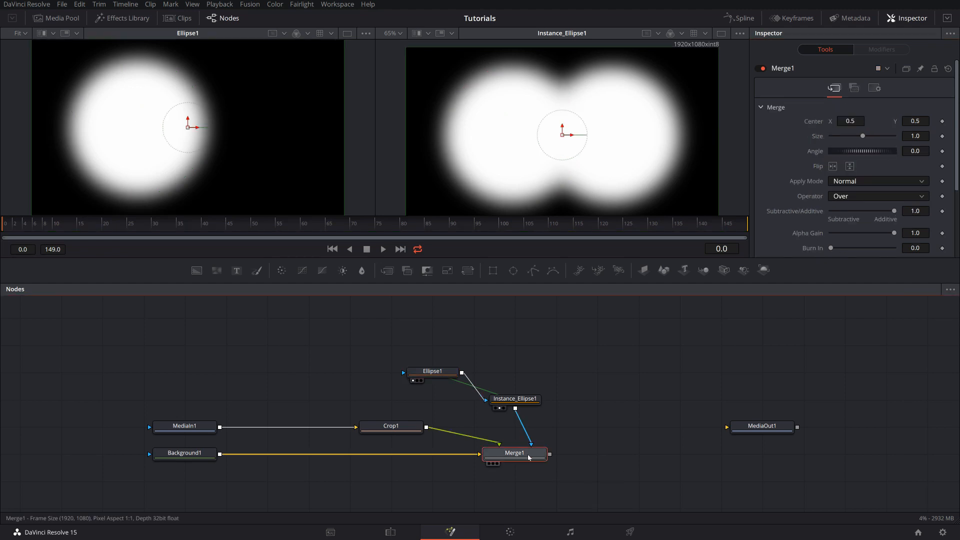
key("2")
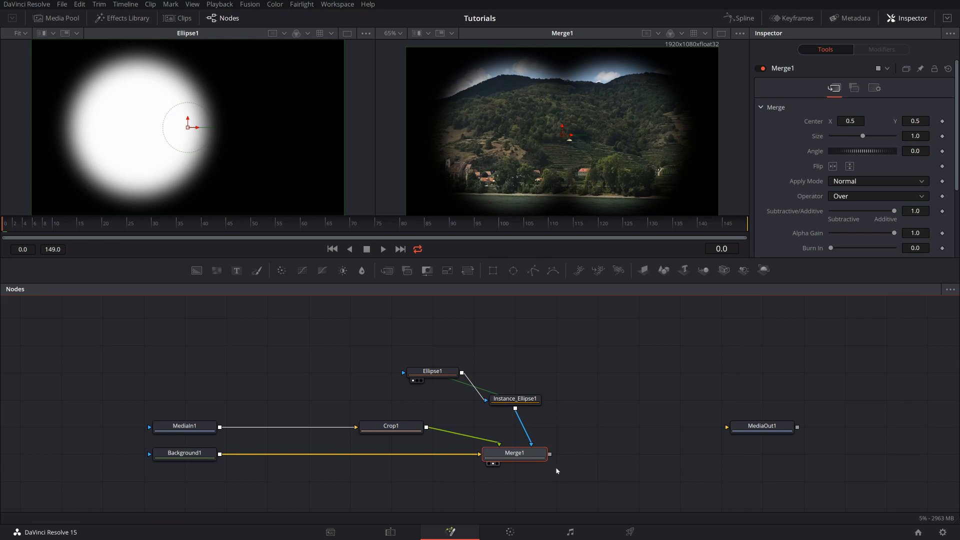
left_click_drag(550, 454, 814, 449)
left_click(813, 449)
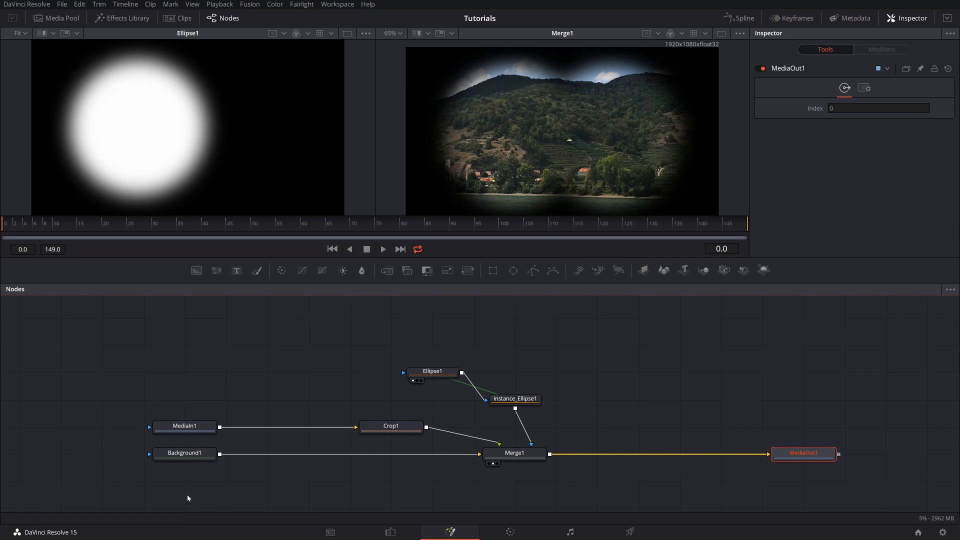
- Move MediaIn1 and Background1 farther from the other nodes and insert a Transform node midway between MediaIn1 and Crop1
left_click_drag(188, 493, 101, 457)
left_click(189, 461)
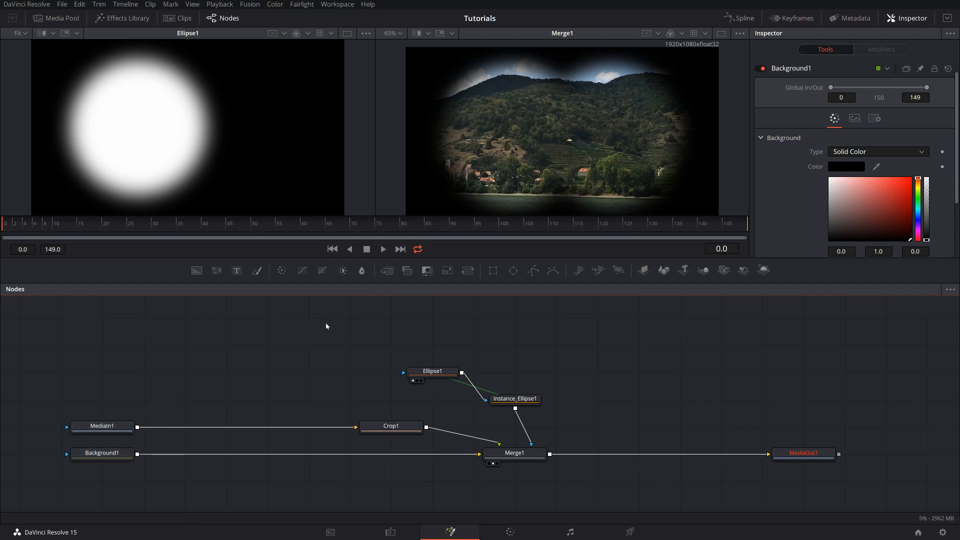
left_click(120, 428)
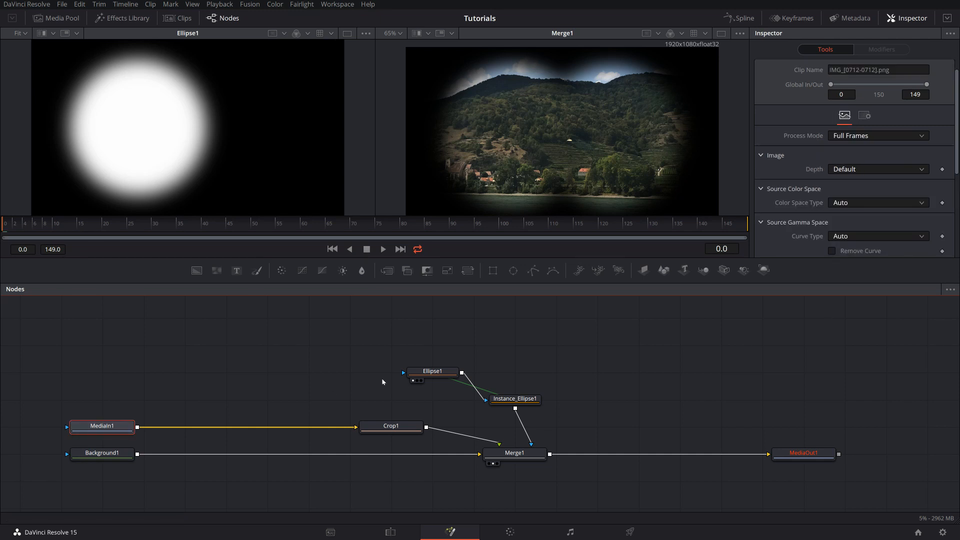
key("shift+space")
type("crop")
type("xf")
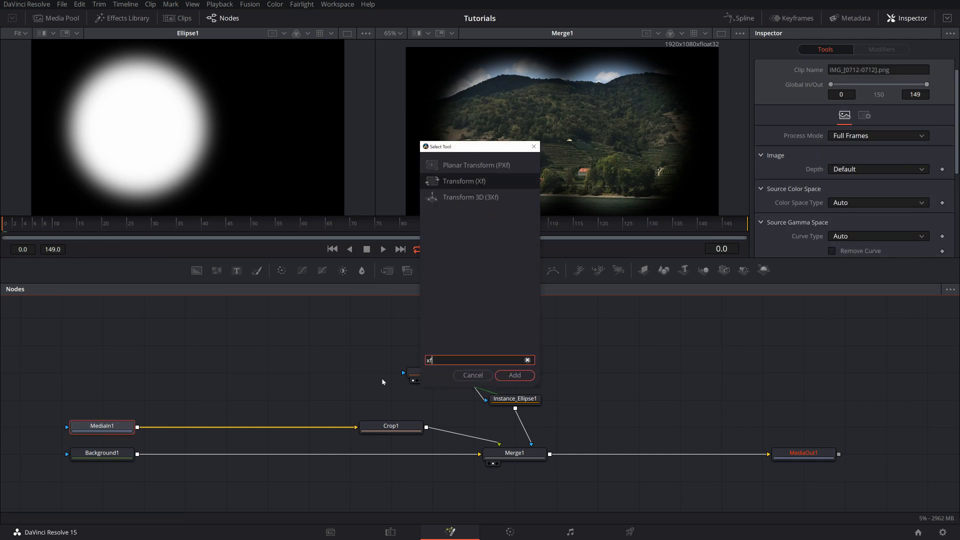
key("Return")
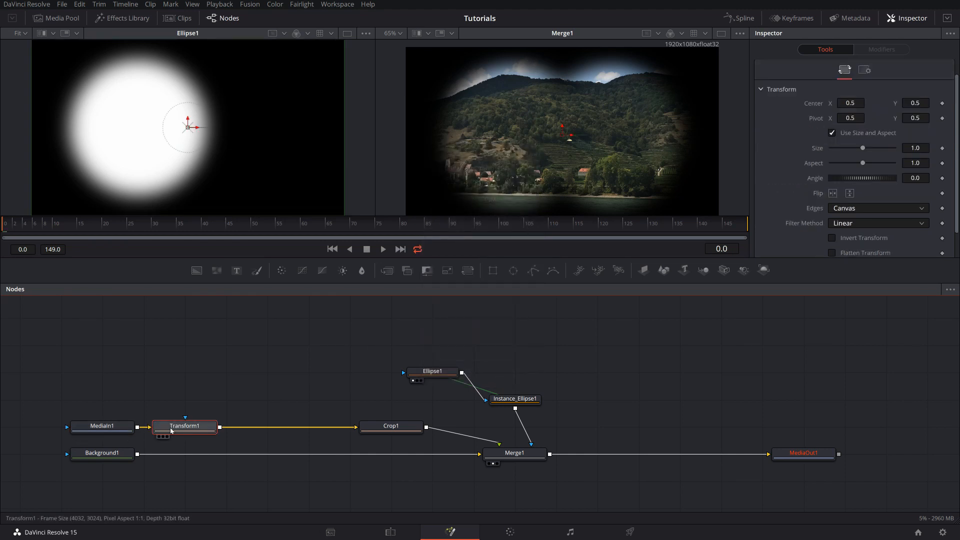
left_click_drag(185, 423, 268, 423)
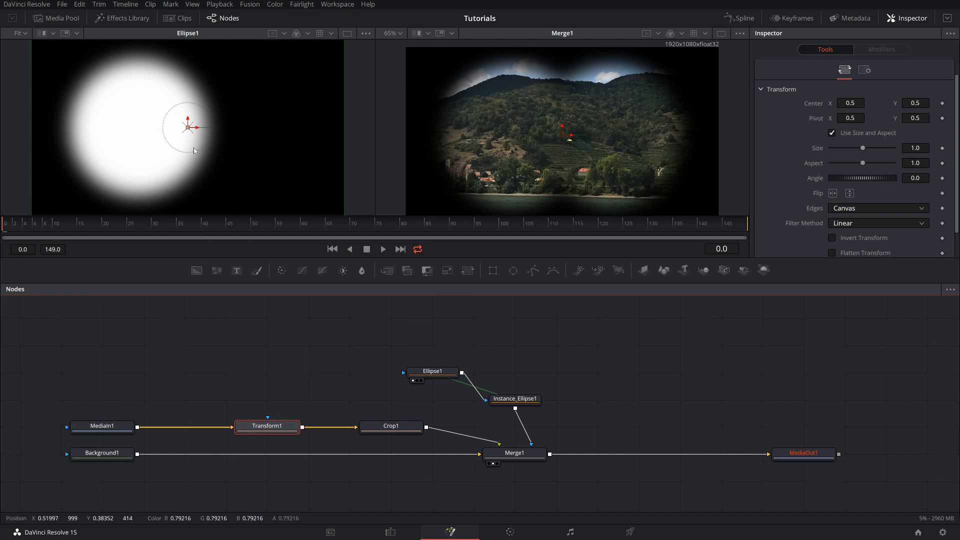
- Shift the Transform's Center to about 0.609, 0.537 and keyframe its Size and Center at frame 60
left_click(188, 131)
left_click_drag(189, 131, 221, 121)
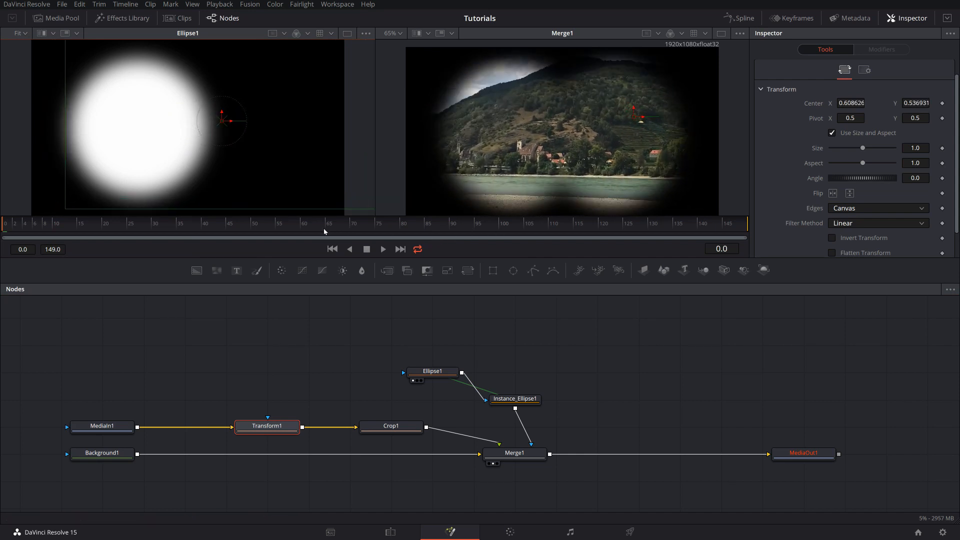
left_click(301, 226)
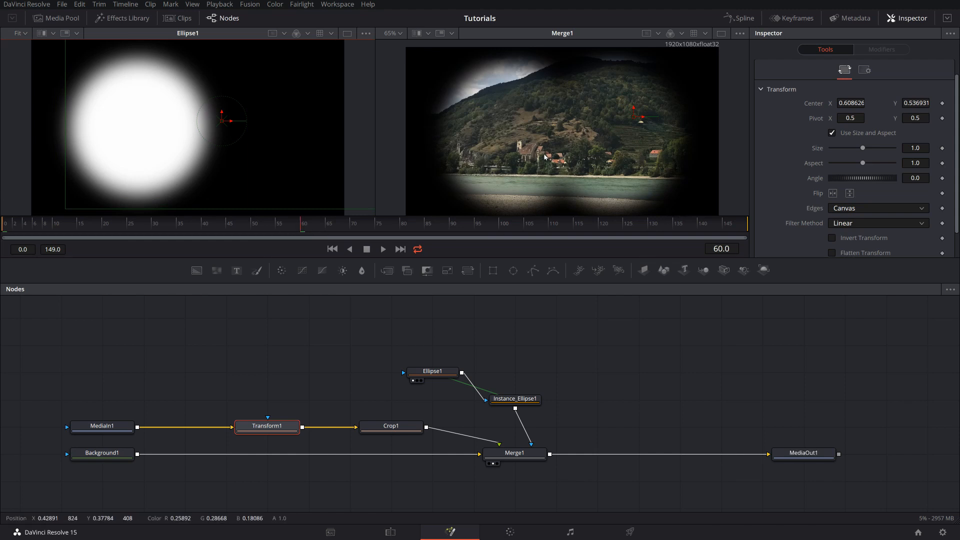
left_click(942, 149)
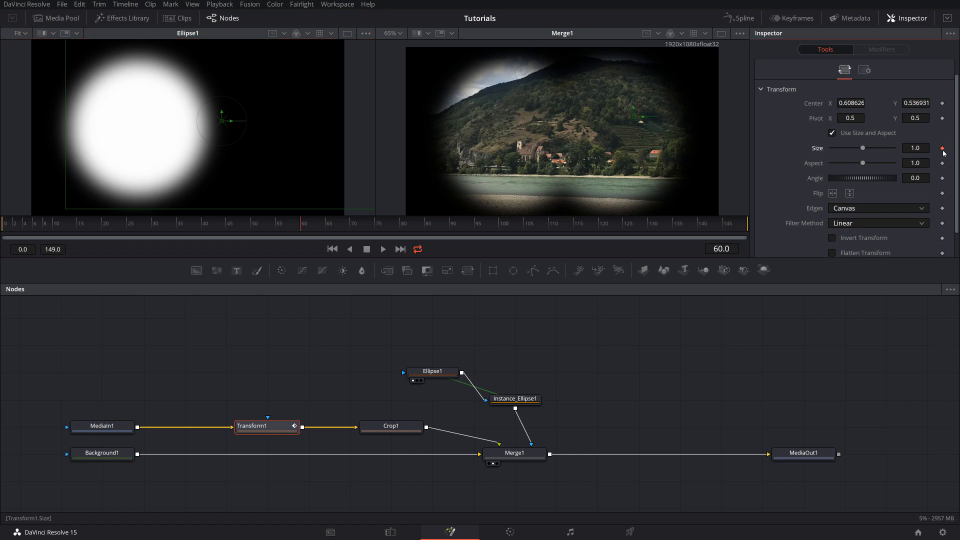
left_click(943, 103)
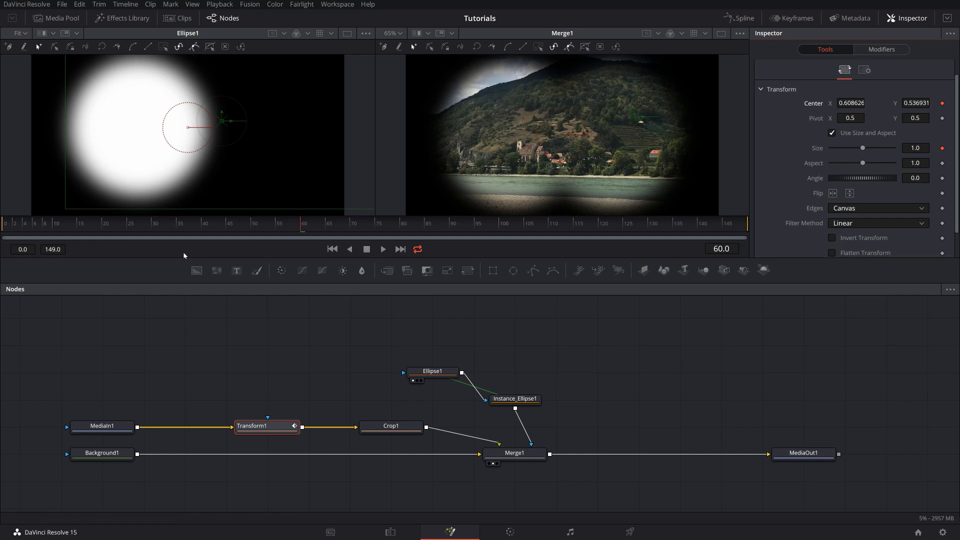
- At frame 0, set the Transform's Size to 0.69 and Center to about 0.551, 0.514, and preview the animation
left_click_drag(191, 226, 3, 226)
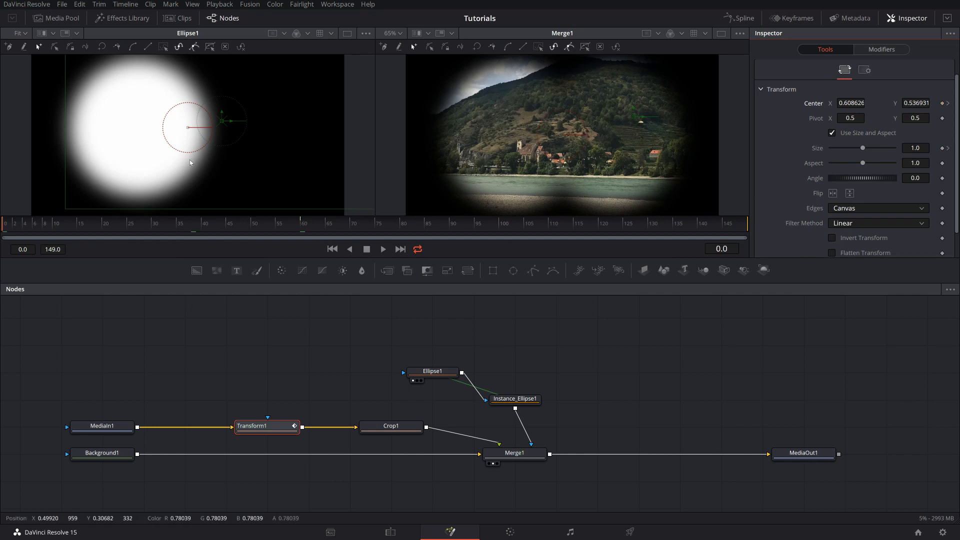
scroll(219, 161, "down", 2)
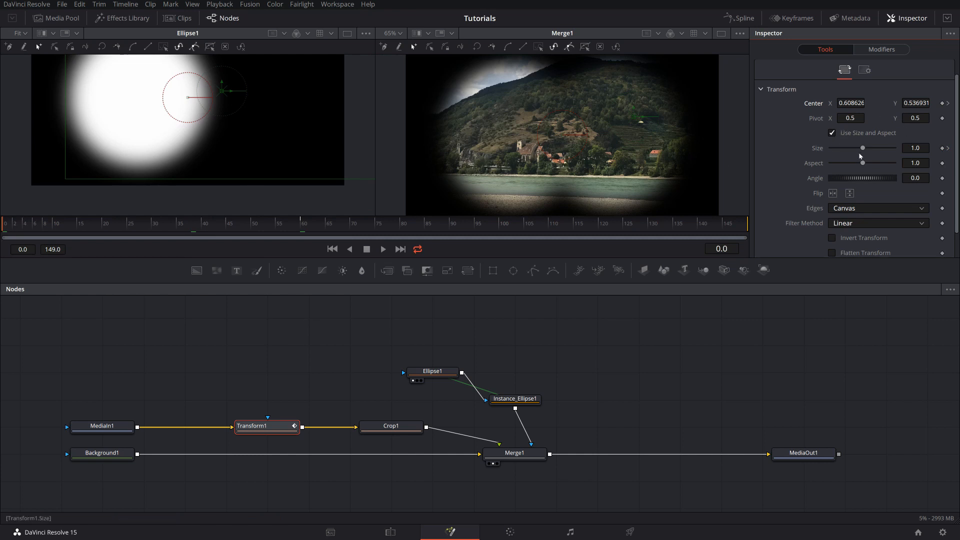
left_click_drag(862, 149, 852, 152)
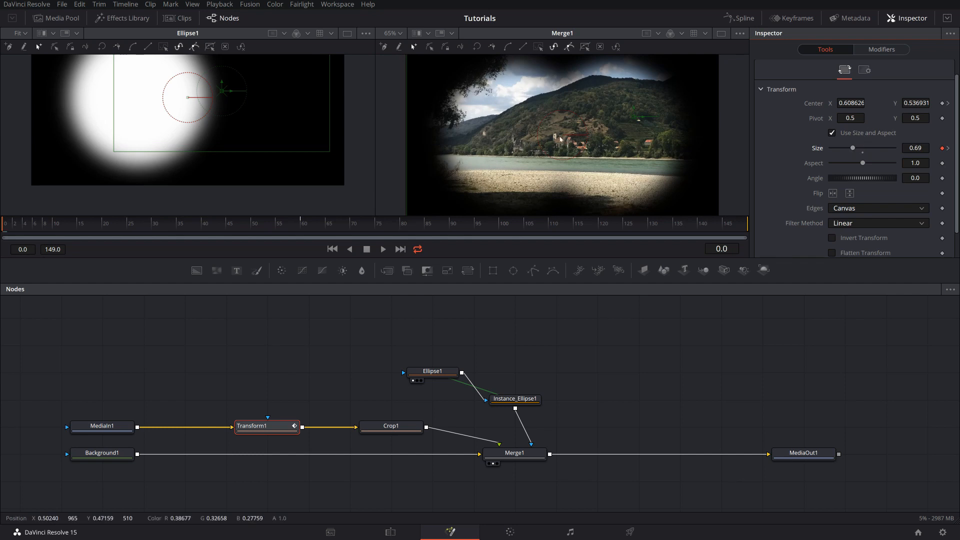
left_click_drag(634, 120, 596, 124)
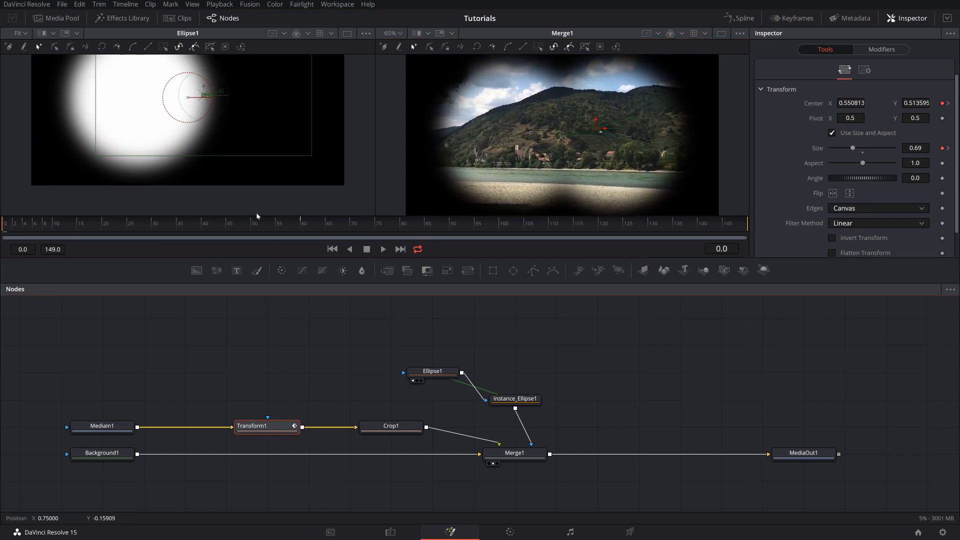
key("space")
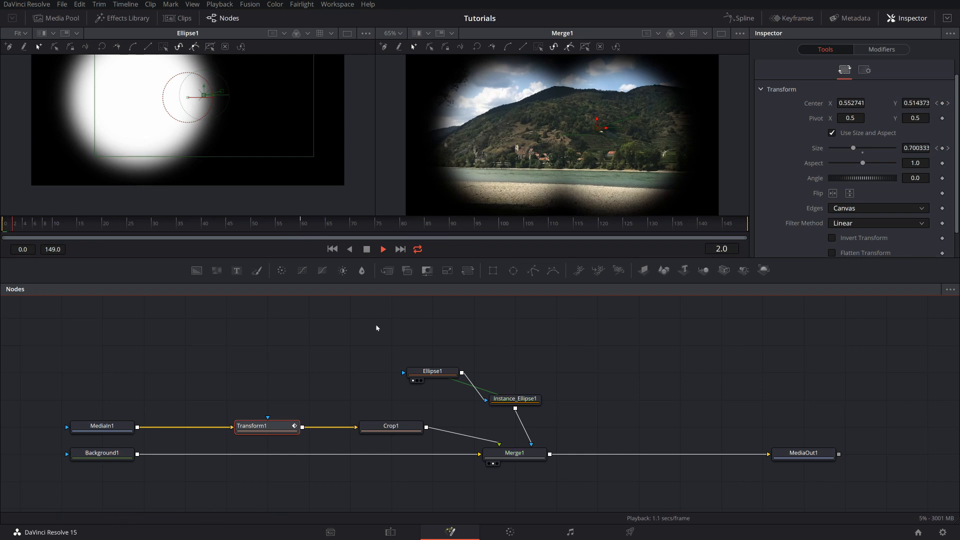
left_click(411, 319)
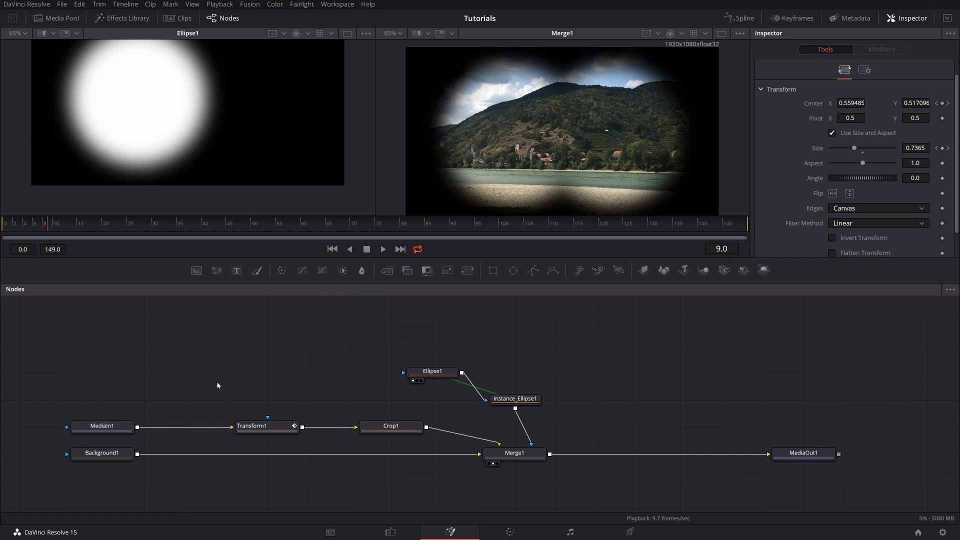
- Move Transform1 and Crop1 together closer to MediaIn1 and select only Crop1
left_click_drag(217, 384, 318, 429)
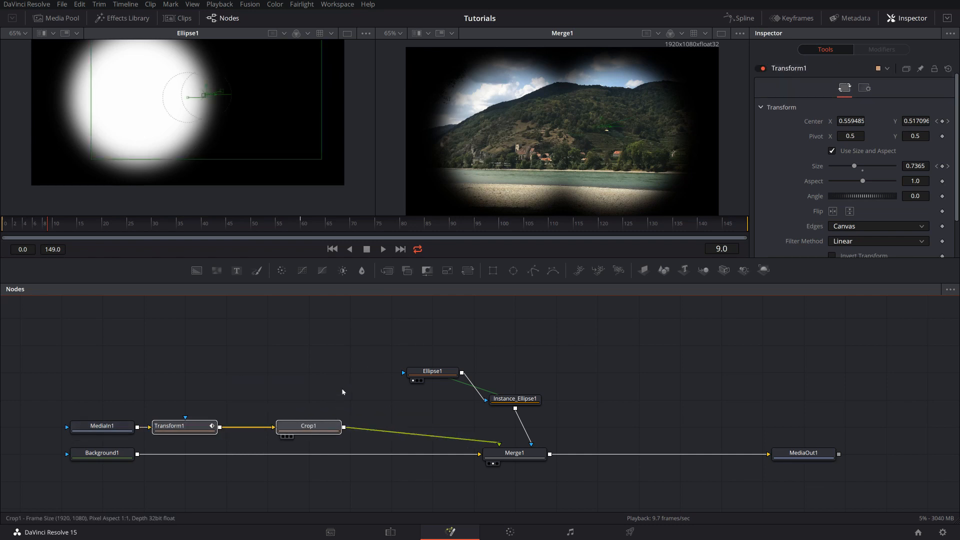
left_click(321, 413)
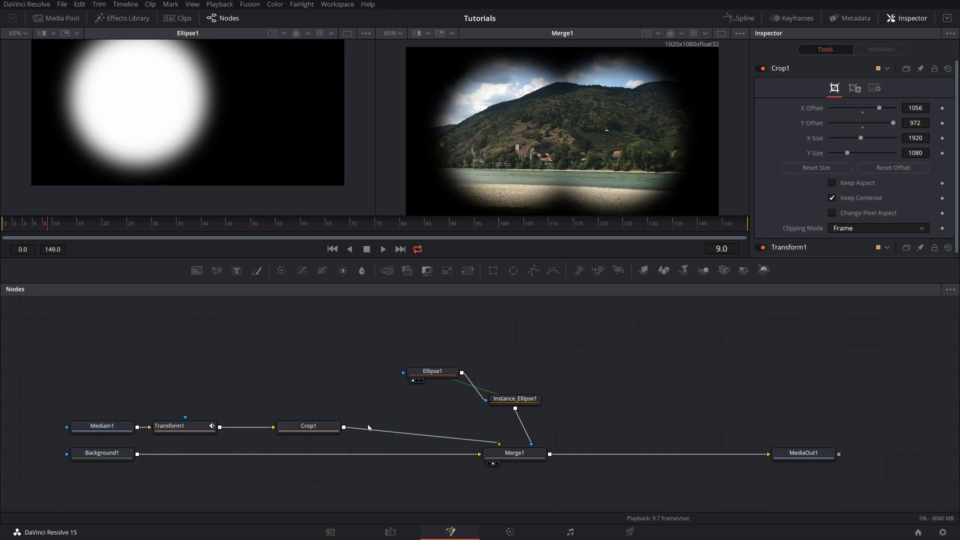
left_click(332, 427)
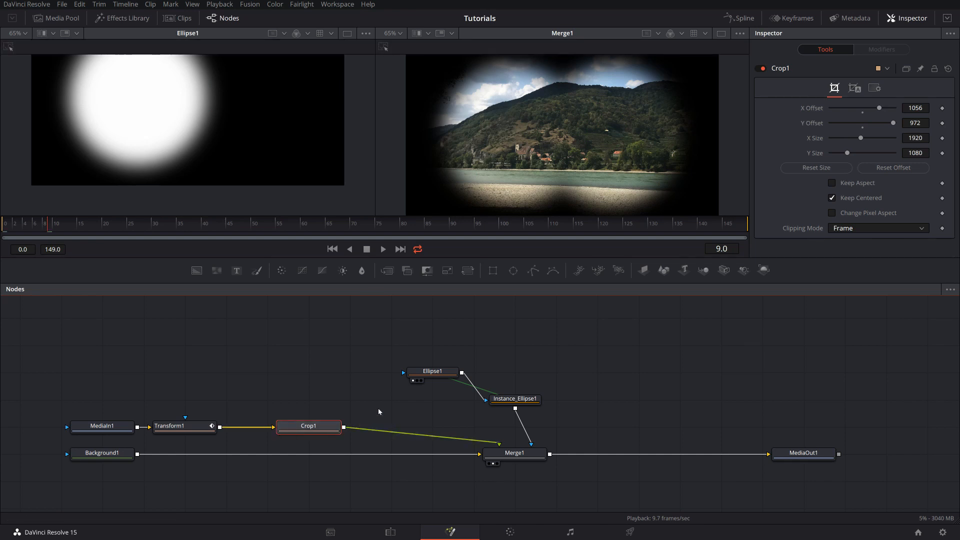
- Insert a Blur node between Crop1 and Merge1
key("shift+space")
type("xf")
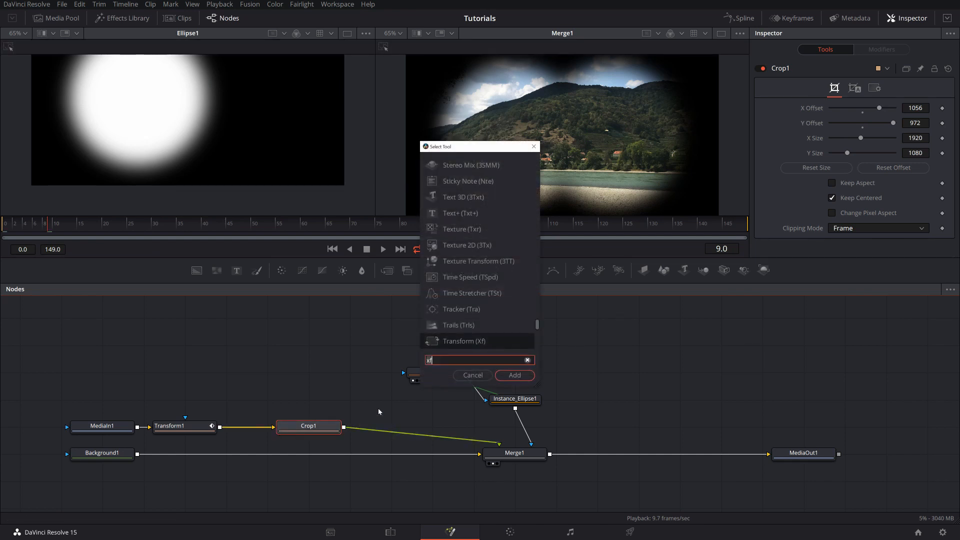
key("BackSpace")
key("BackSpace")
type("blurr")
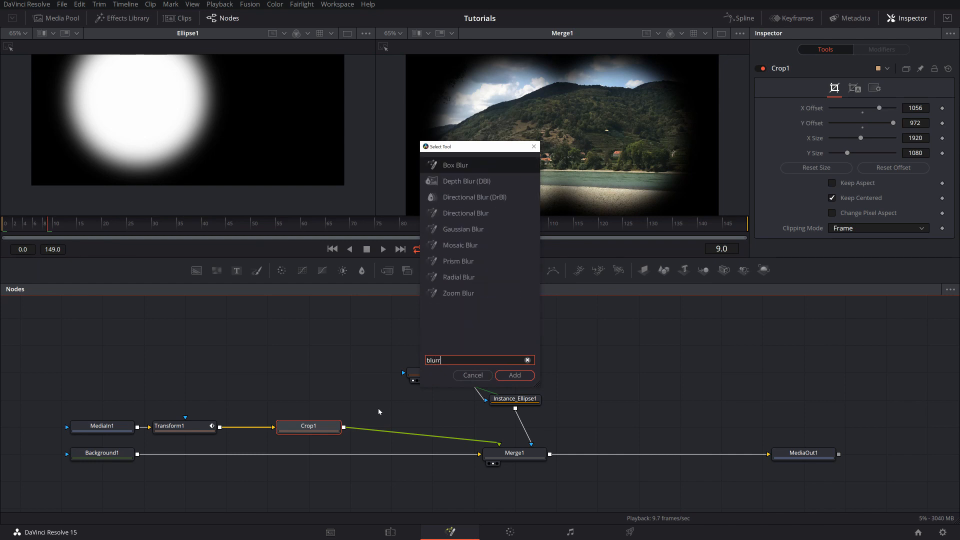
key("BackSpace")
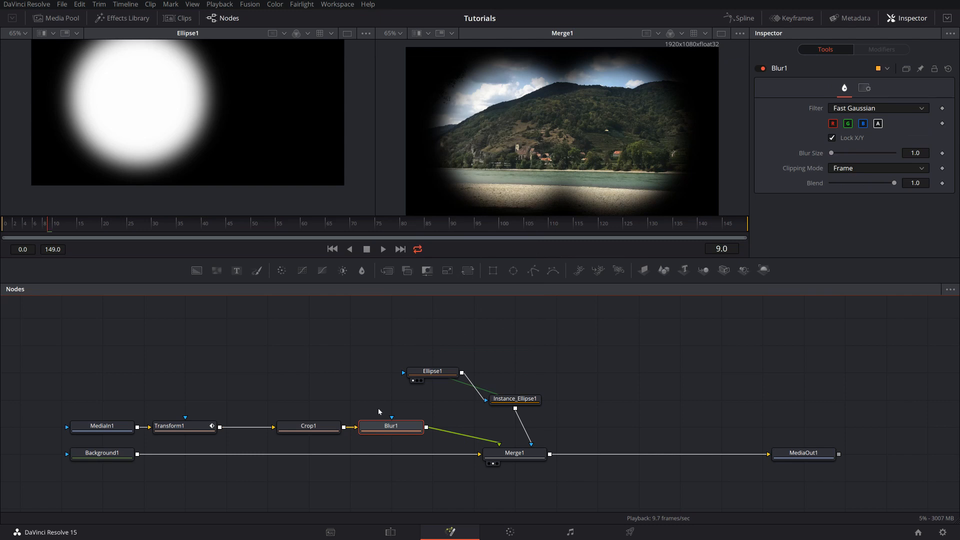
- Show Crop1's output in the first viewer in place of Ellipse1, and select Blur1
left_click(327, 428)
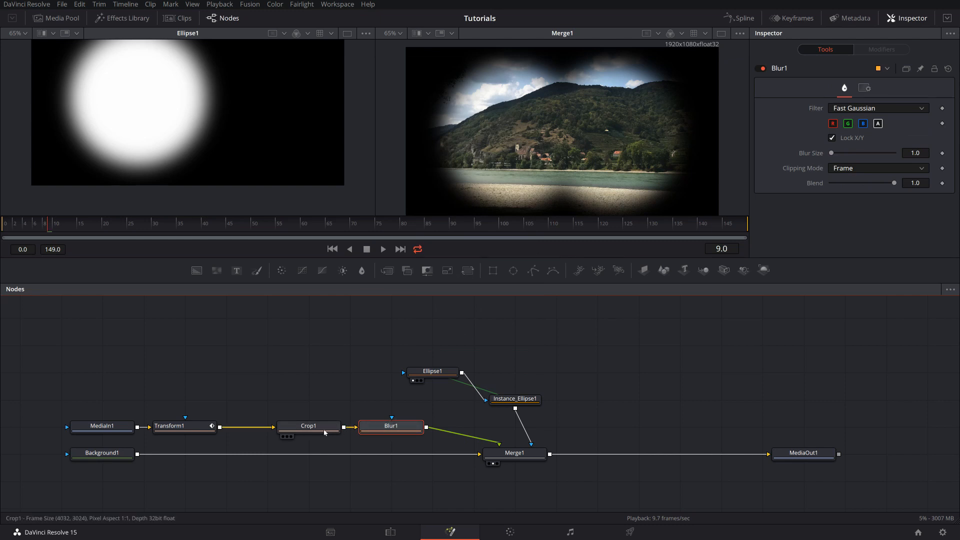
key("1")
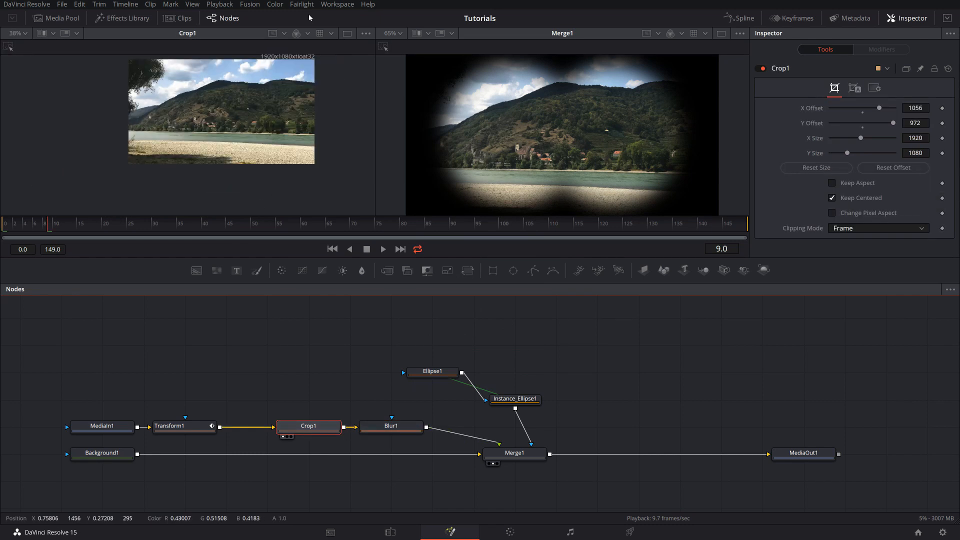
left_click(400, 427)
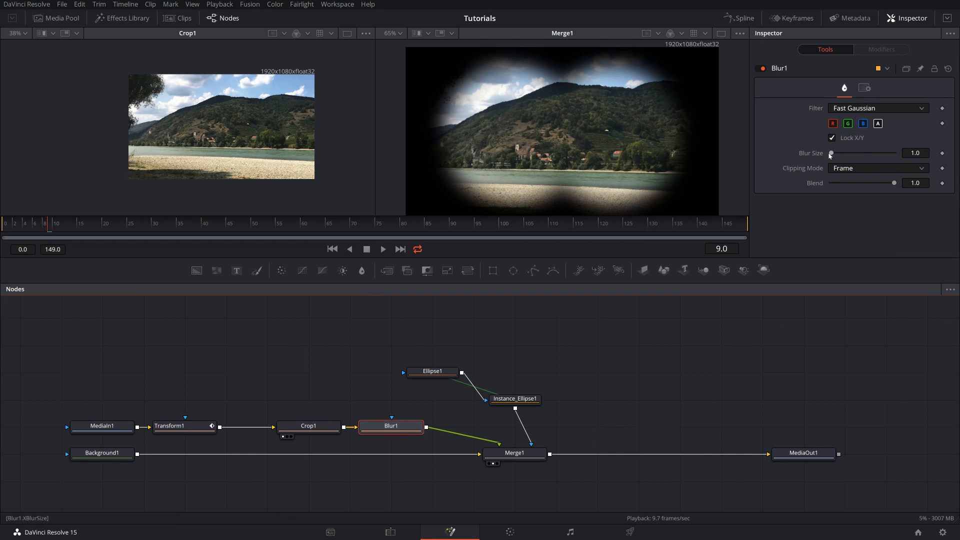
- At frame 0, set Blur1's Blur Size to 0 and keyframe it
left_click_drag(49, 242, 2, 229)
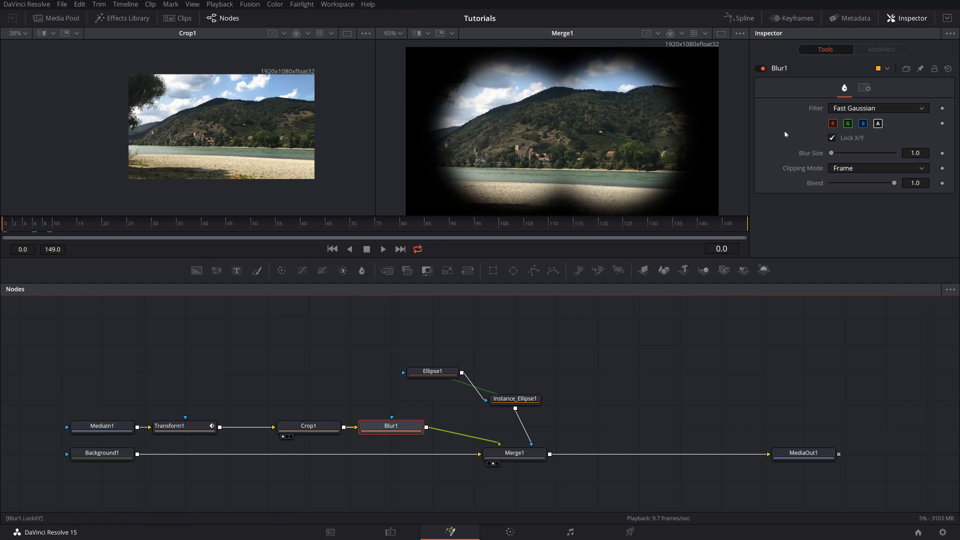
left_click_drag(831, 154, 786, 155)
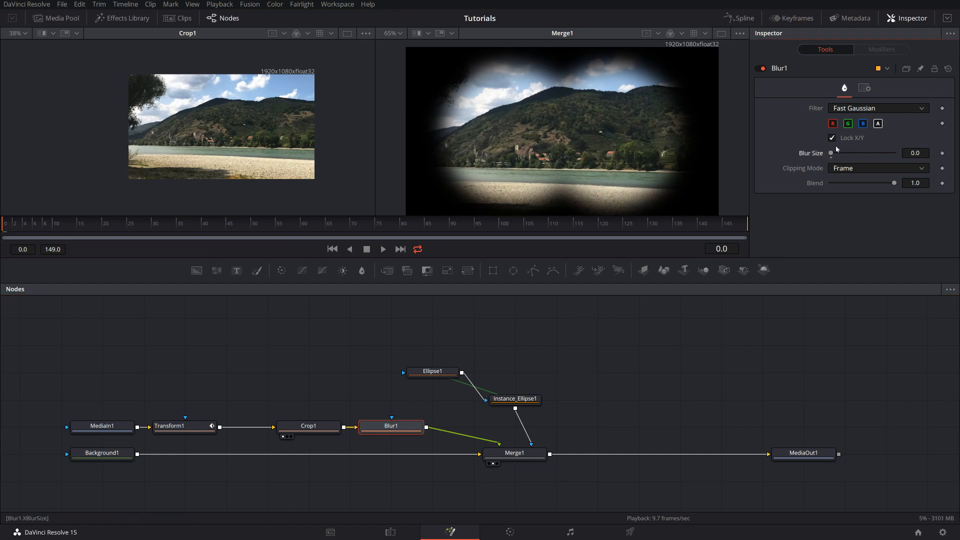
left_click(942, 153)
- Animate Blur1's Blur Size with about 10.2 at frame 60 and 0 at frame 90
left_click_drag(256, 228, 303, 231)
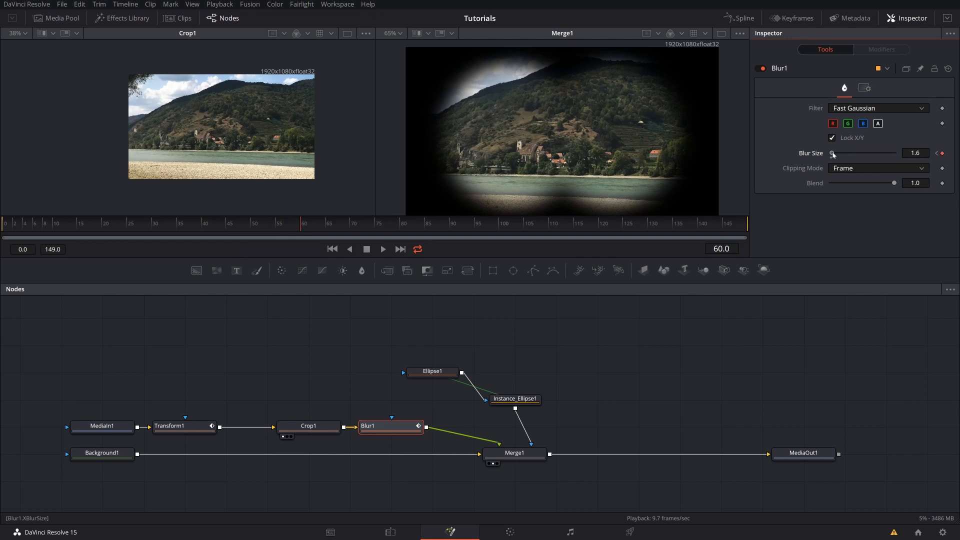
left_click_drag(833, 155, 840, 154)
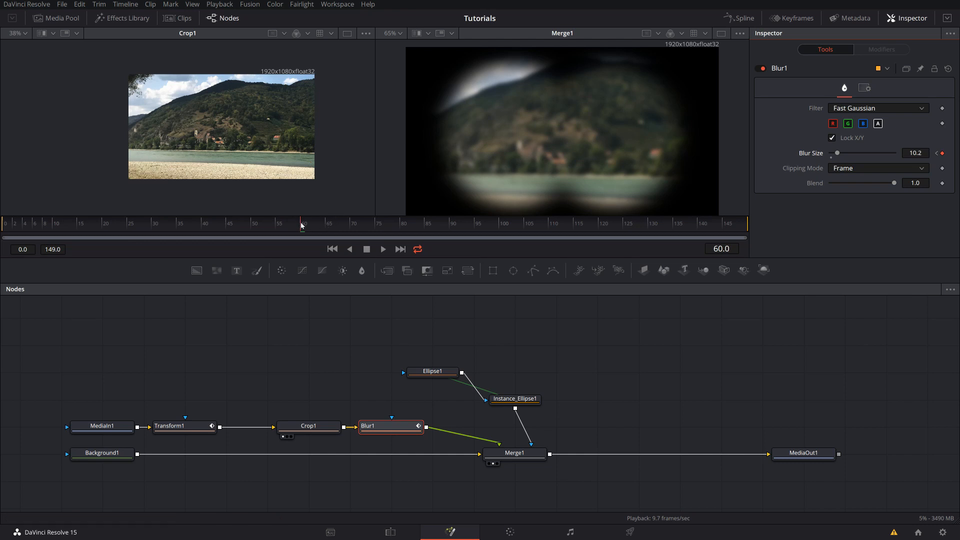
left_click_drag(359, 224, 466, 229)
left_click(831, 155)
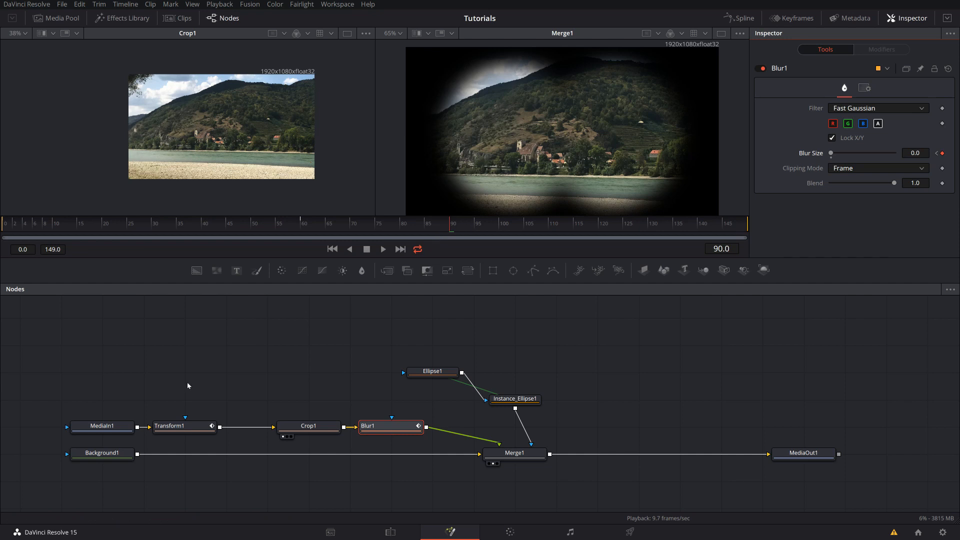
- Move Transform1 next to Crop1 and shift MediaIn1 and Background1 farther away to make room for another node
left_click_drag(184, 428, 225, 429)
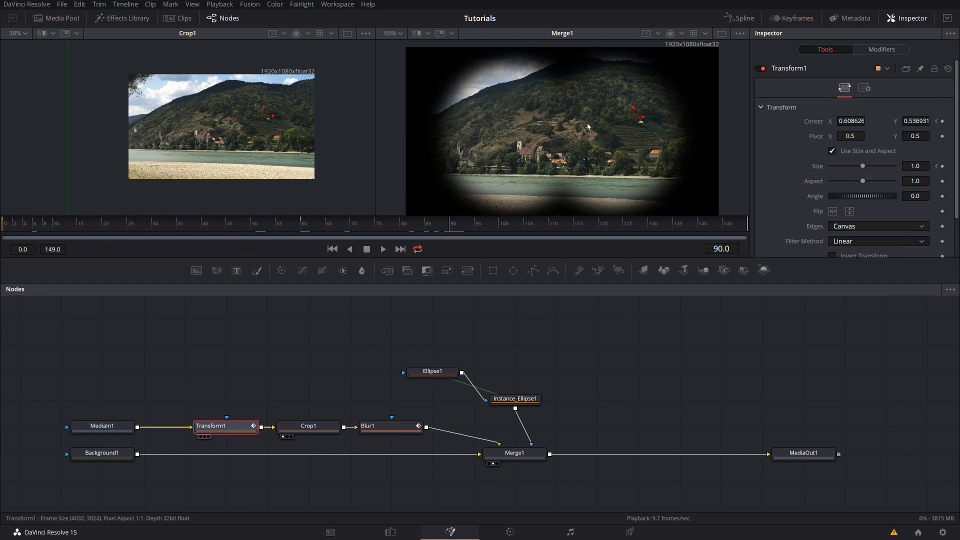
left_click(121, 428)
left_click_drag(120, 428, 77, 429)
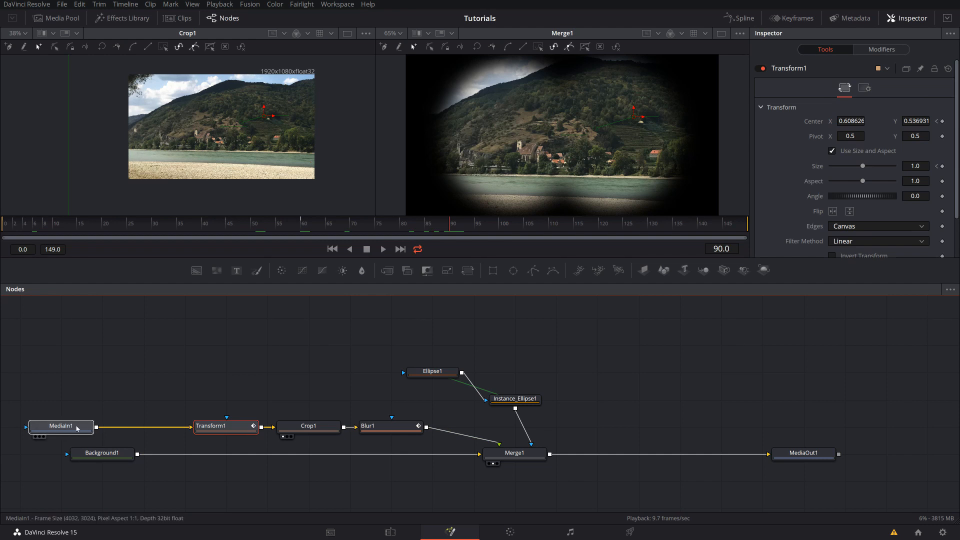
left_click(110, 459)
left_click_drag(110, 459, 62, 457)
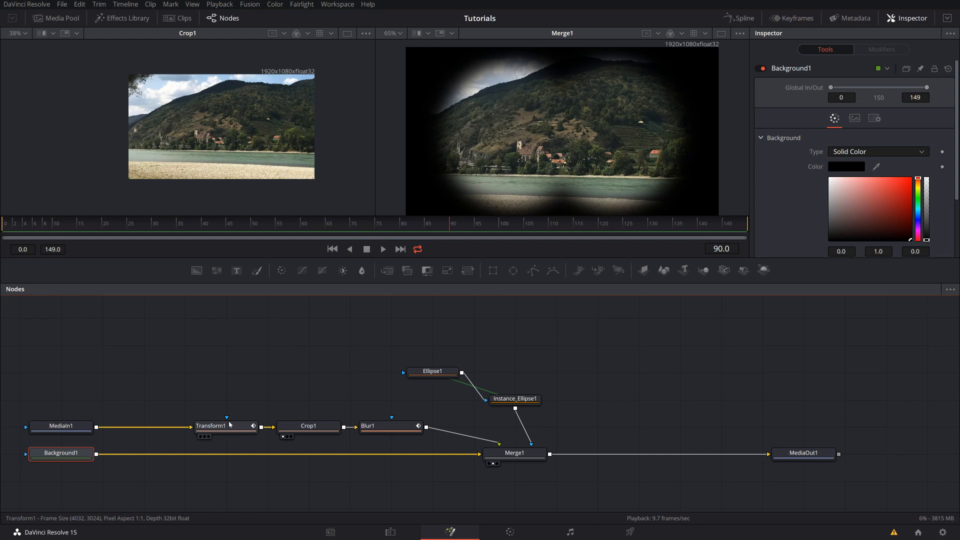
- Insert the Camera Shake effect, not the CShk tool, between MediaIn1 and Transform1
left_click(356, 358)
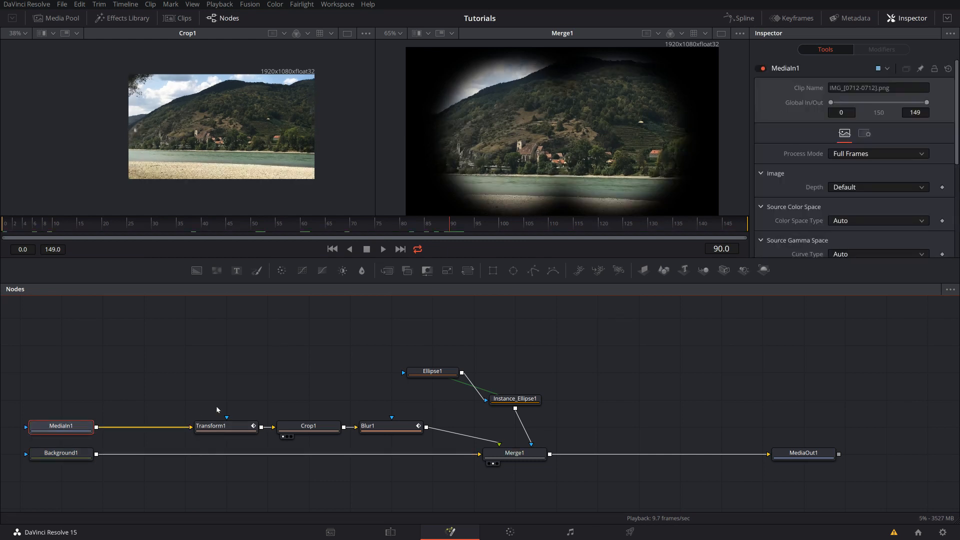
key("shift+space")
type("Camera Shake")
key("BackSpace")
key("BackSpace")
key("BackSpace")
key("BackSpace")
key("BackSpace")
key("BackSpace")
key("BackSpace")
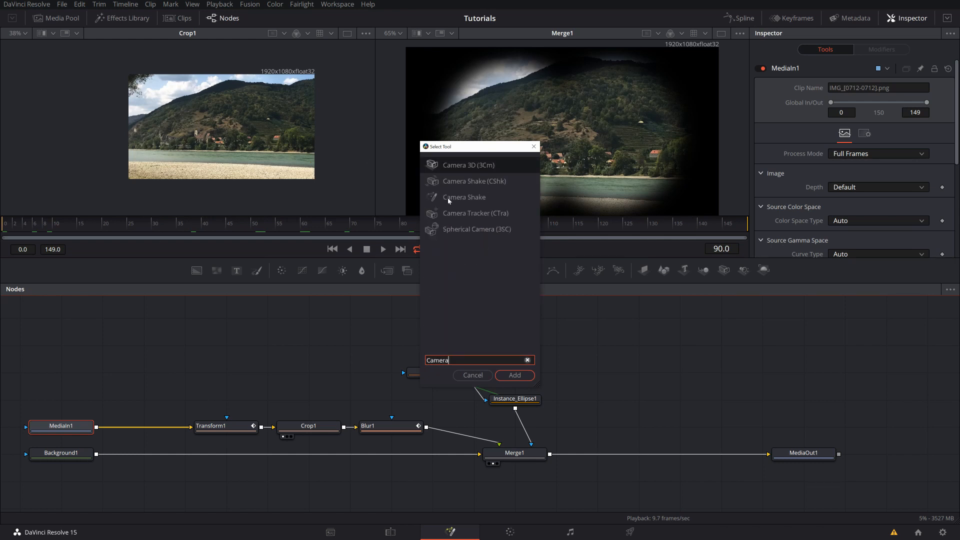
type("a Shake")
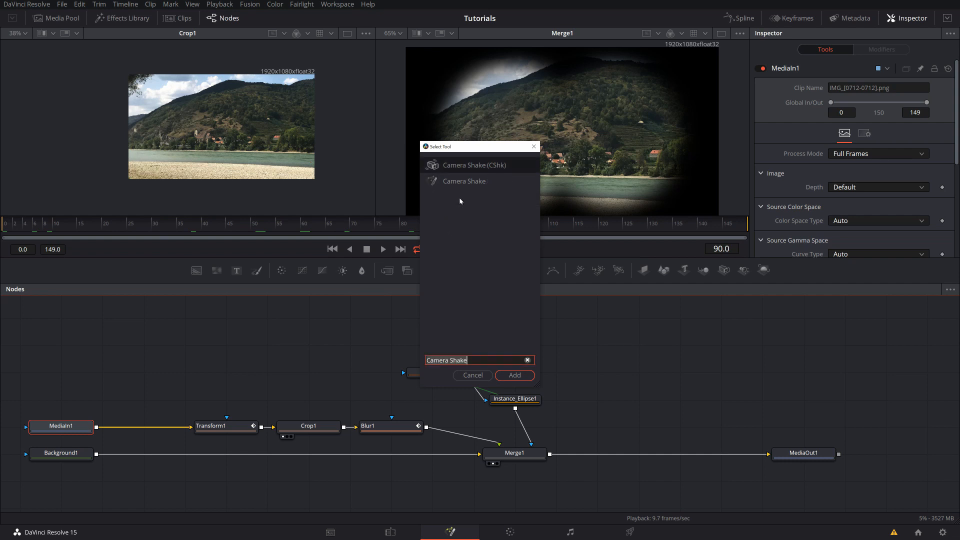
left_click(454, 181)
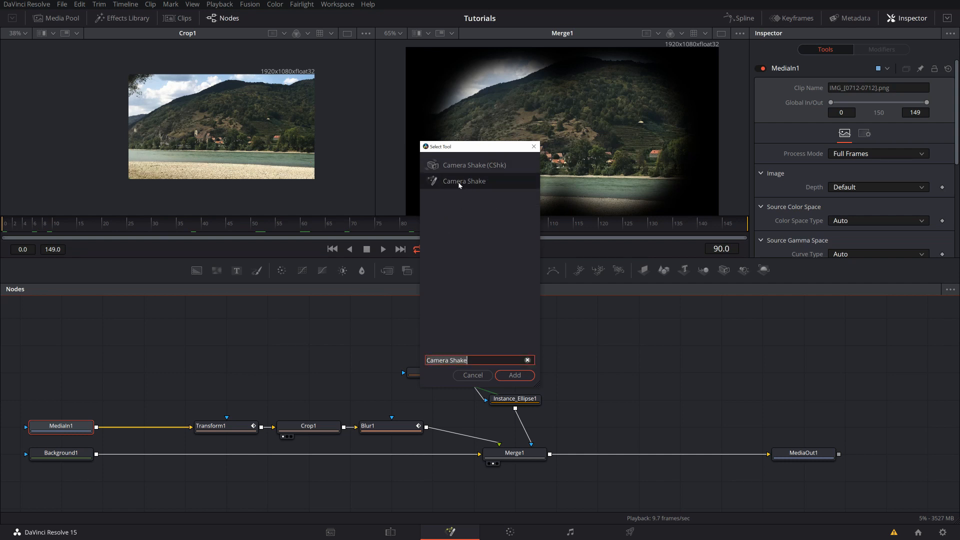
double_click(460, 183)
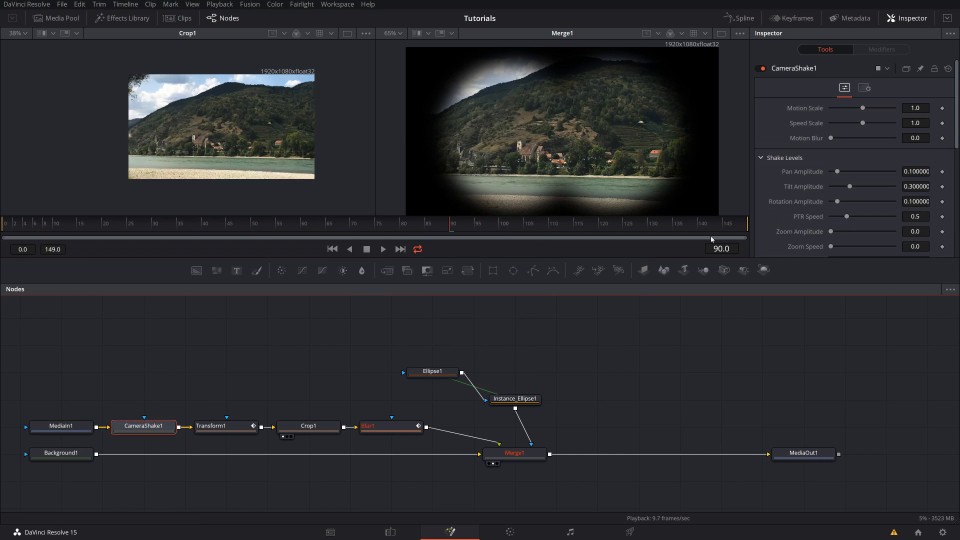
mouse_move(148, 428)
left_mouse_down()
mouse_move(155, 403)
mouse_move(152, 427)
left_mouse_up()
- Set CameraShake1's Motion Scale and Speed Scale to about 0.331 and Tilt Amplitude to about 0.079, and preview the shake
left_click_drag(863, 108, 842, 123)
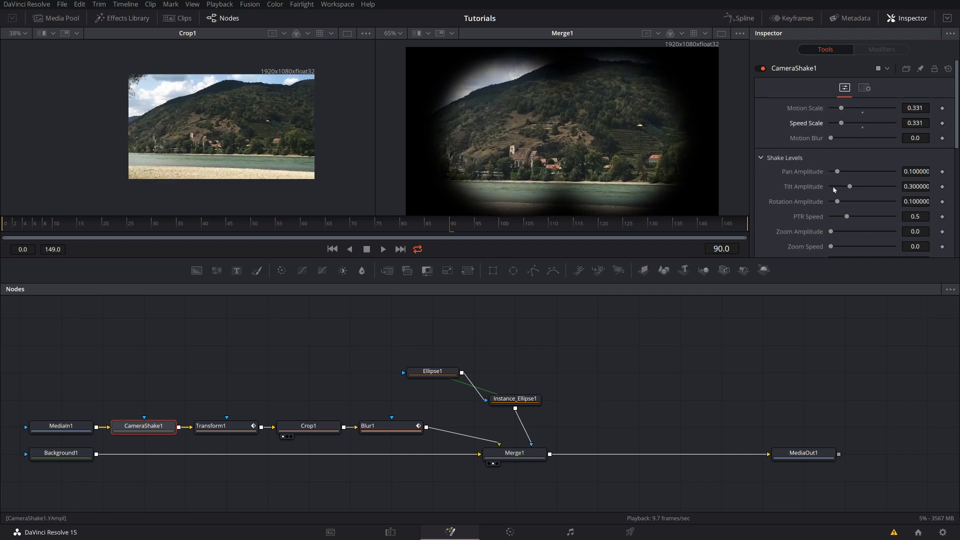
left_click_drag(850, 188, 836, 189)
key("space")
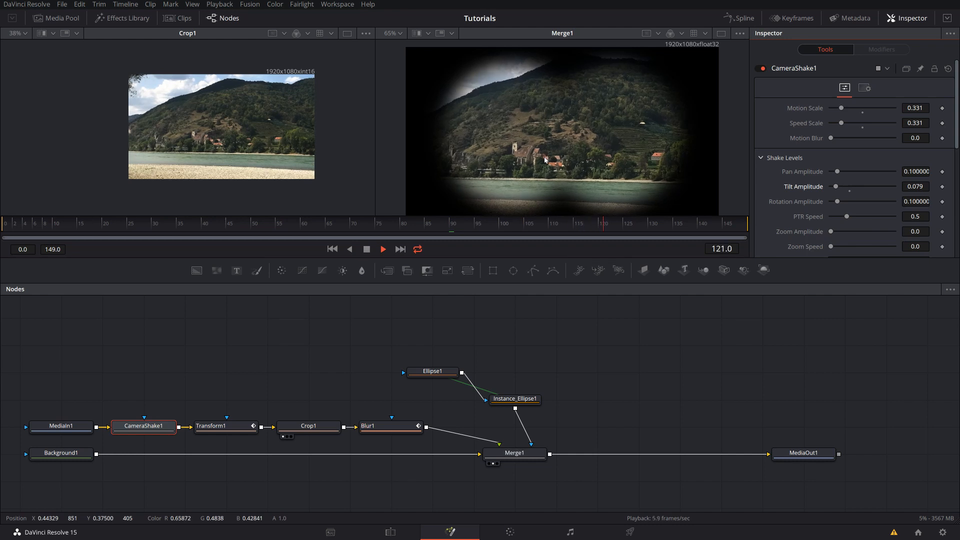
key("space")
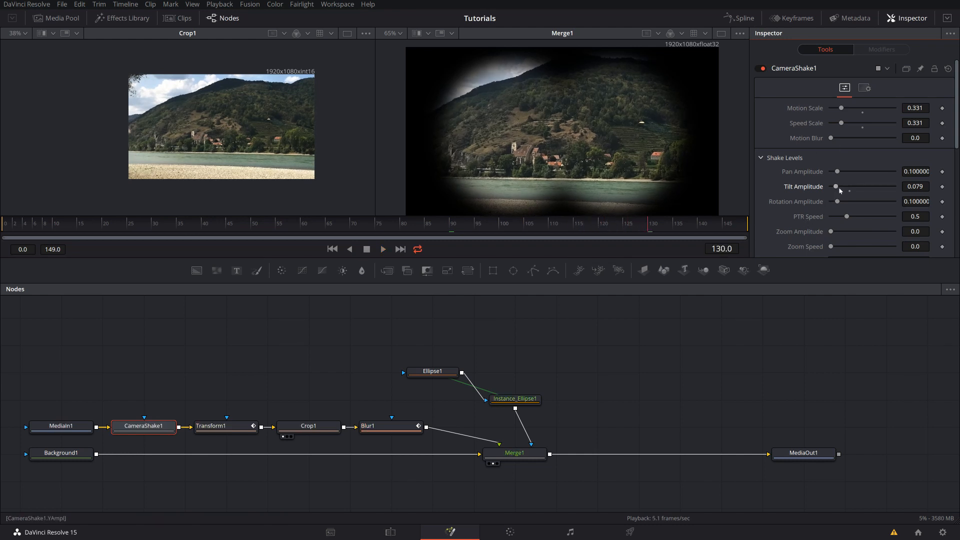